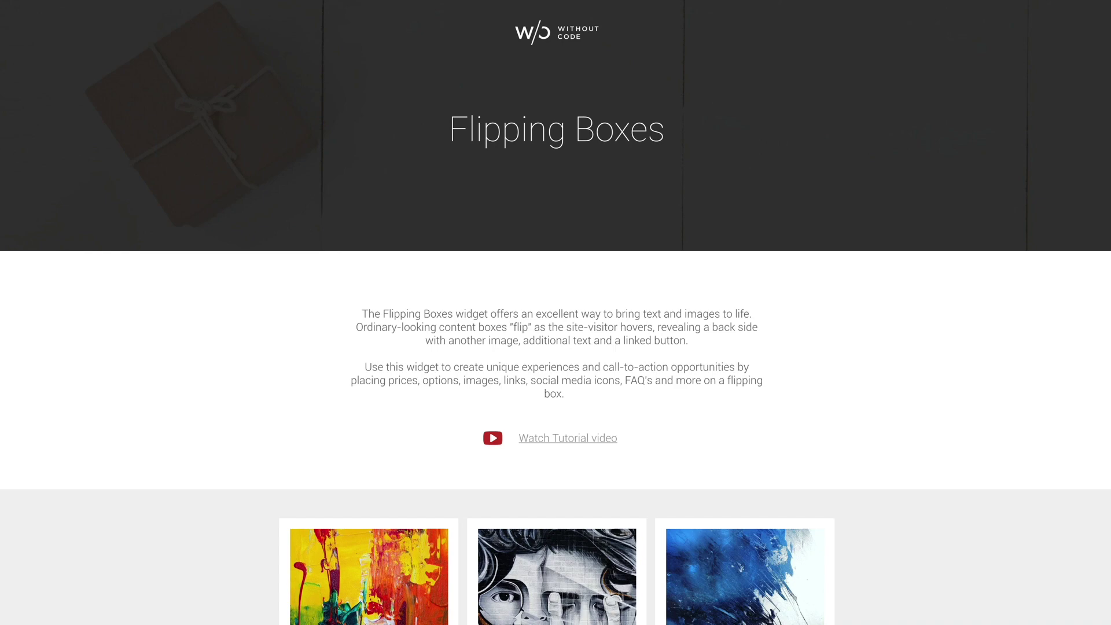
Scroll to the demo's row of three art cards and watch each flip to its profile back.
scroll(197, 446, down, 7)
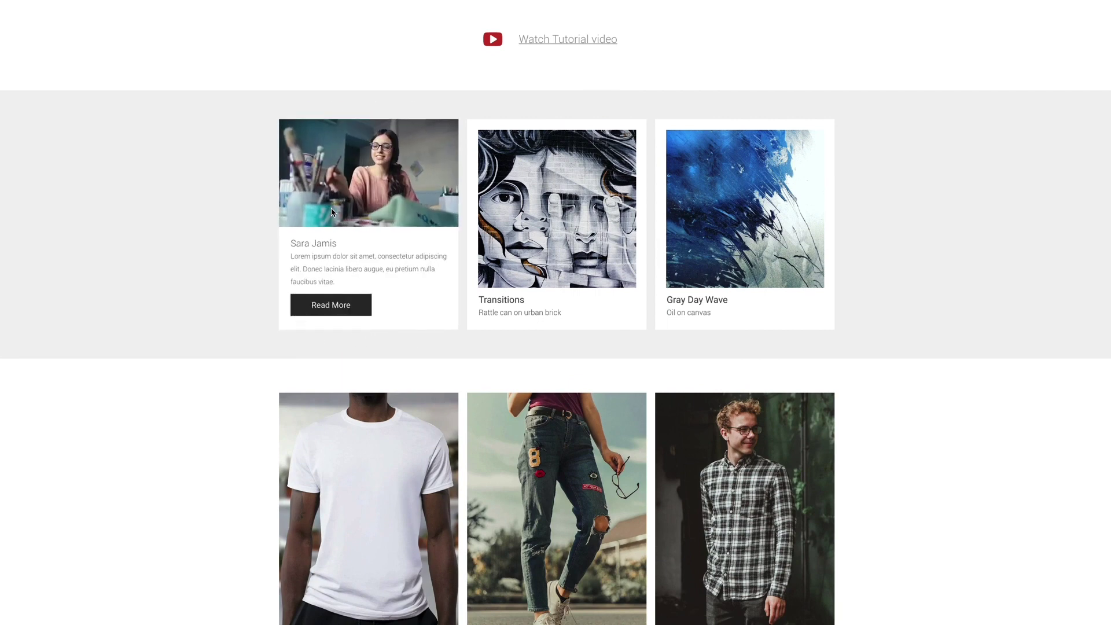
mouse_move(553, 209)
mouse_move(719, 213)
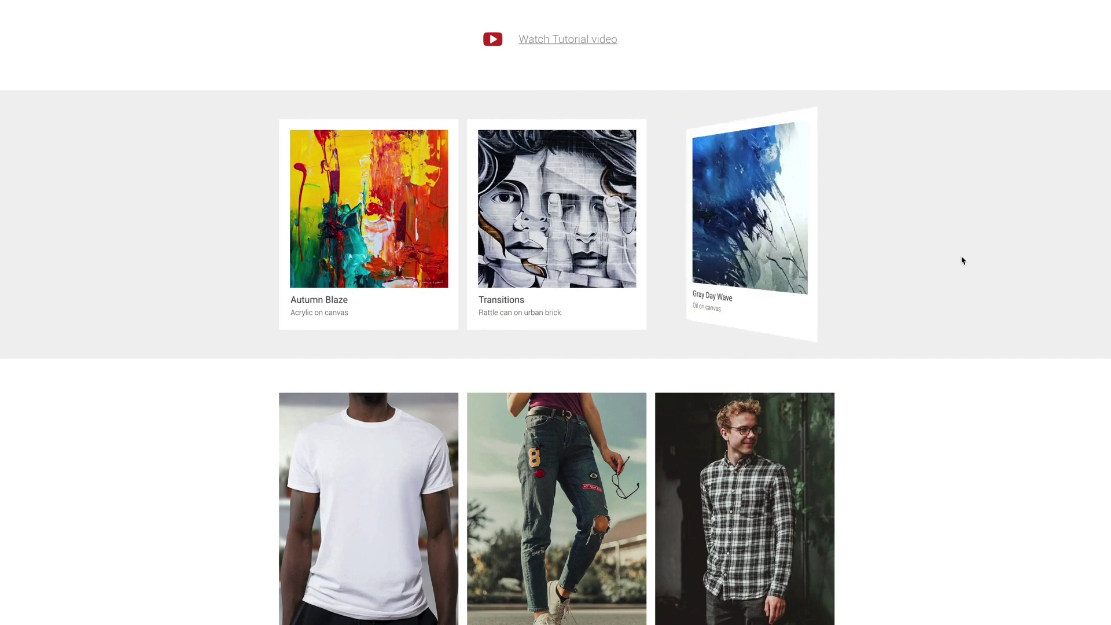
scroll(961, 257, down, 3)
mouse_move(765, 318)
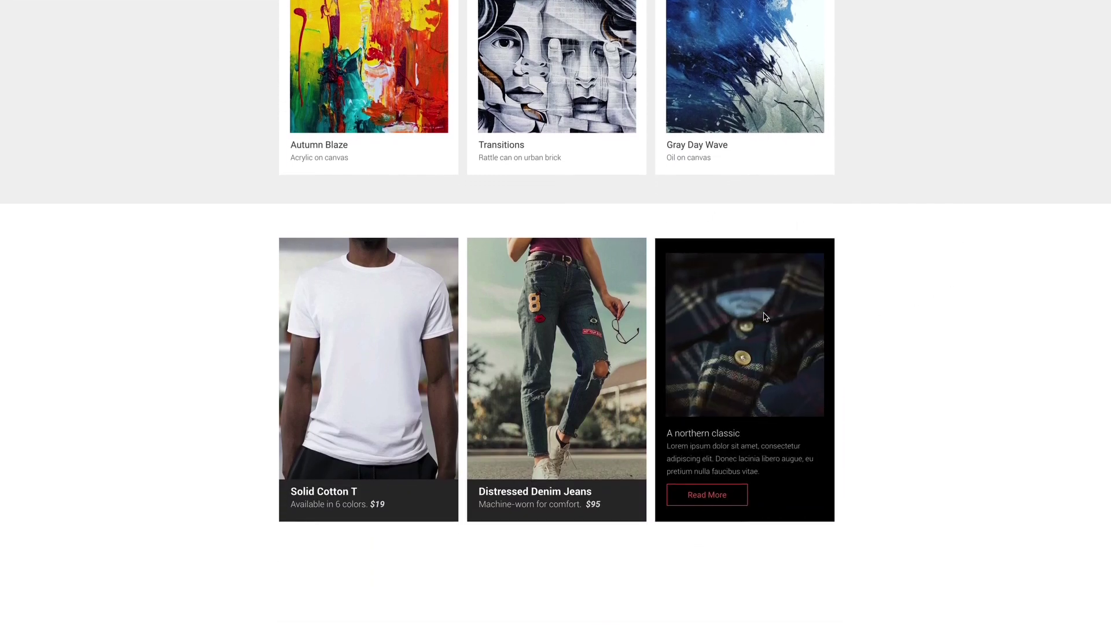
mouse_move(486, 308)
mouse_move(405, 307)
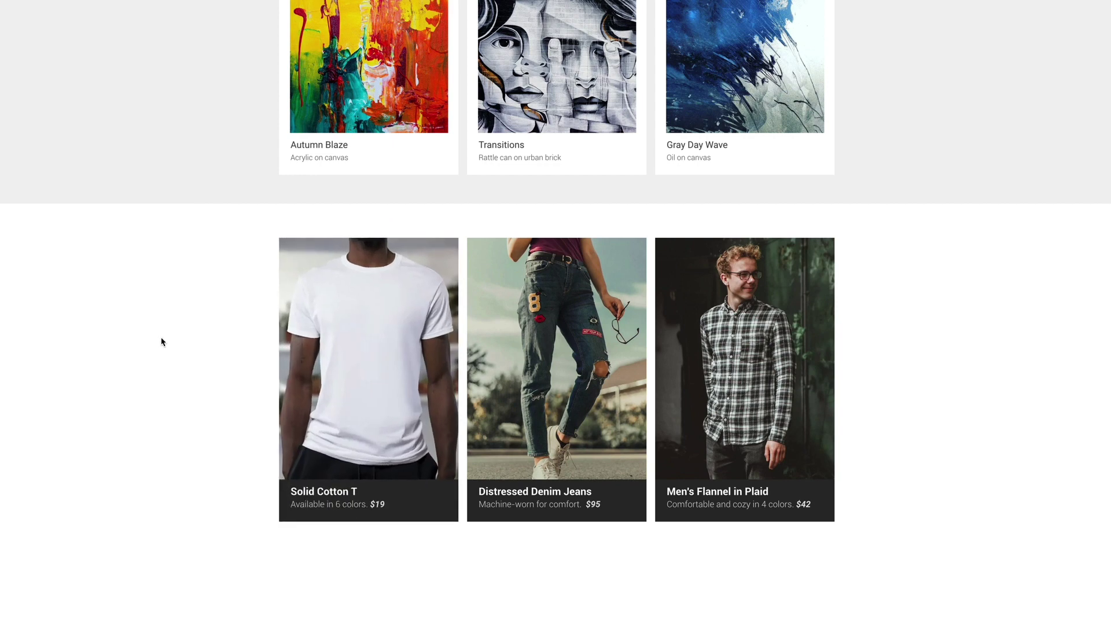
mouse_move(382, 332)
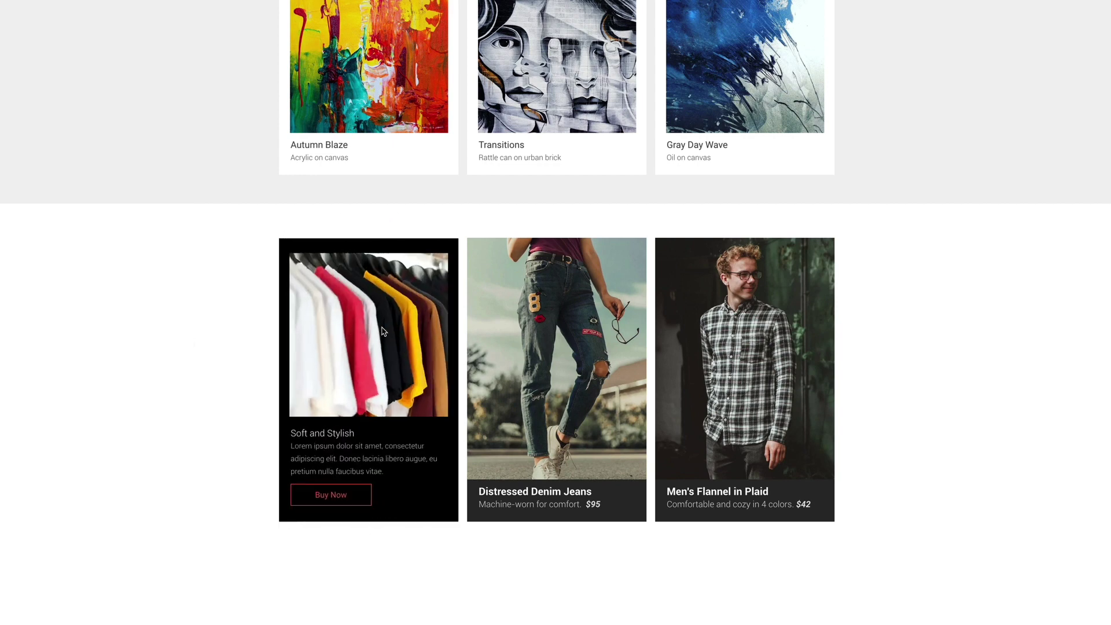
mouse_move(560, 414)
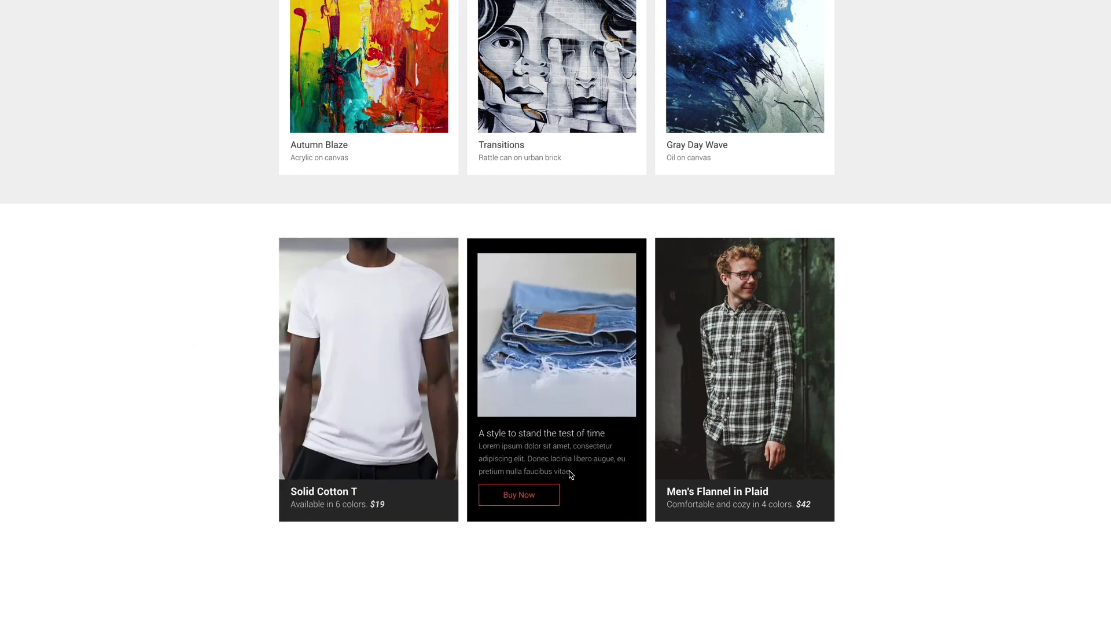
scroll(544, 494, up, 1)
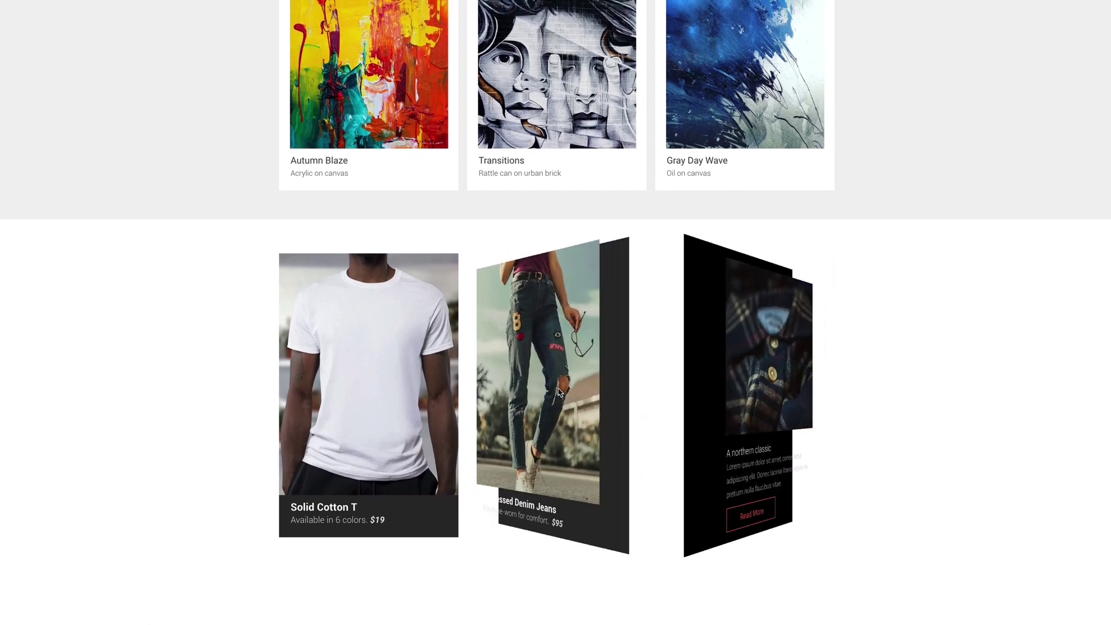
mouse_move(551, 392)
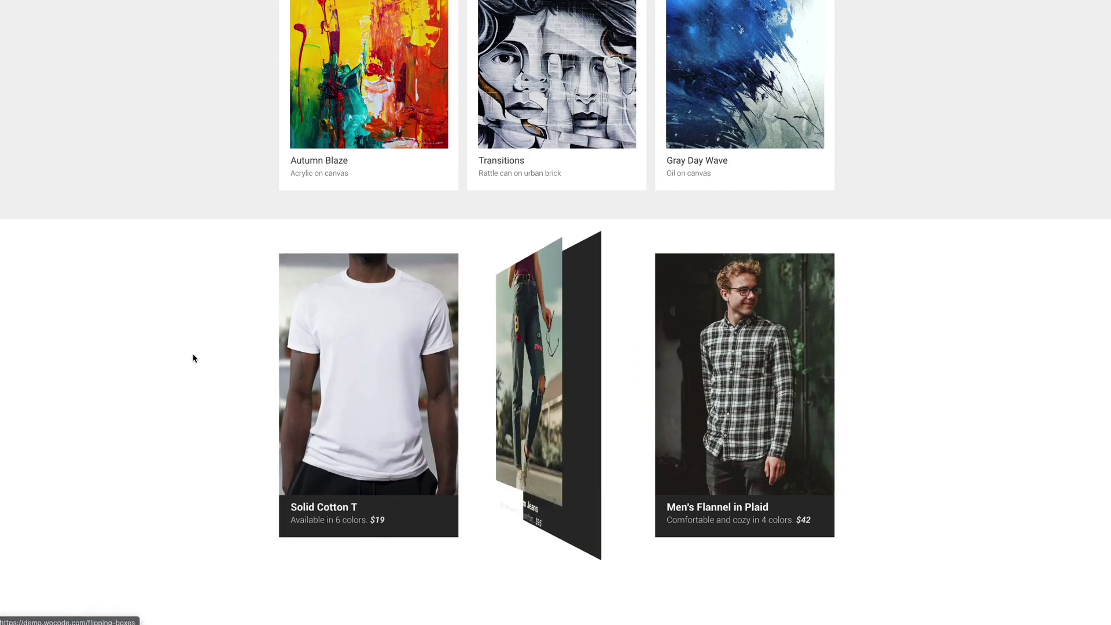
scroll(191, 354, up, 1)
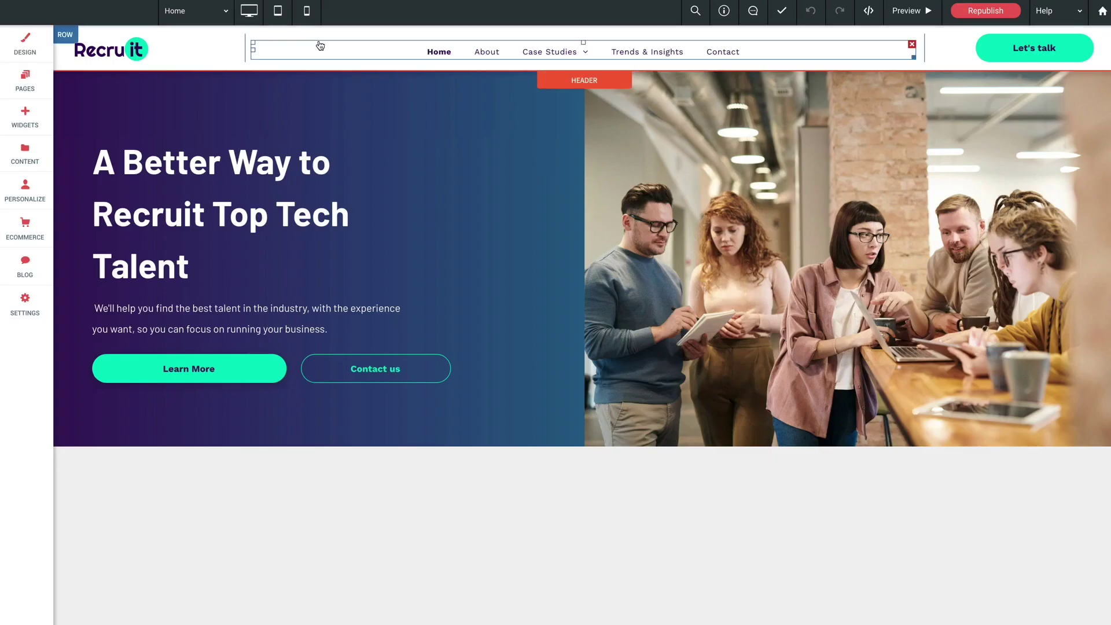
Open the widgets library and scroll down to the Media widgets, including Flipping Boxes.
scroll(484, 472, down, 4)
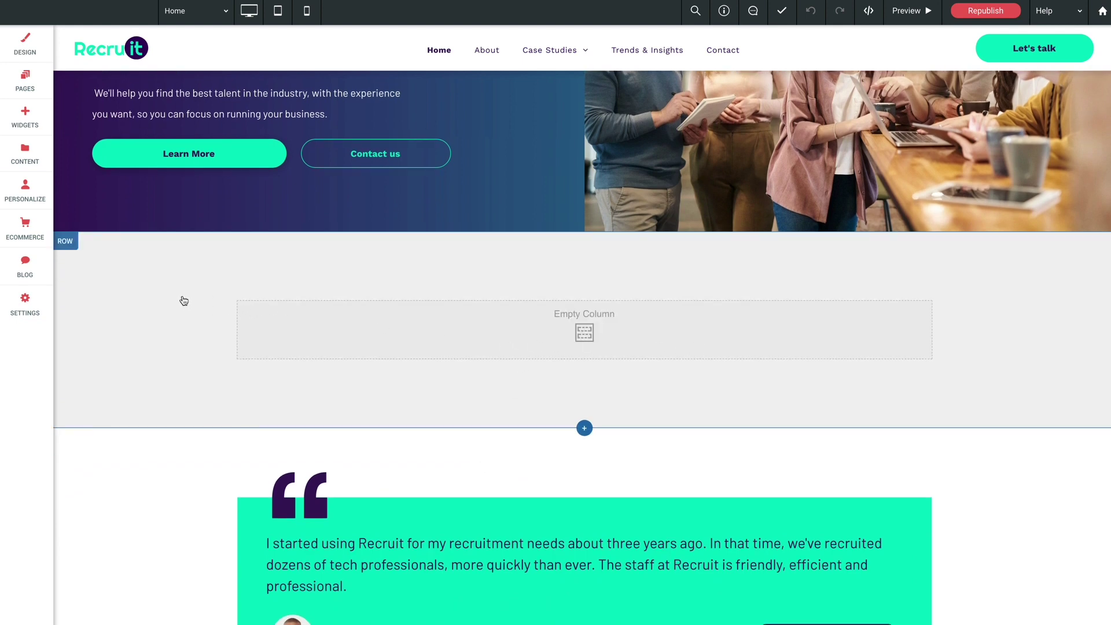
click(25, 119)
scroll(148, 360, down, 5)
scroll(148, 360, down, 15)
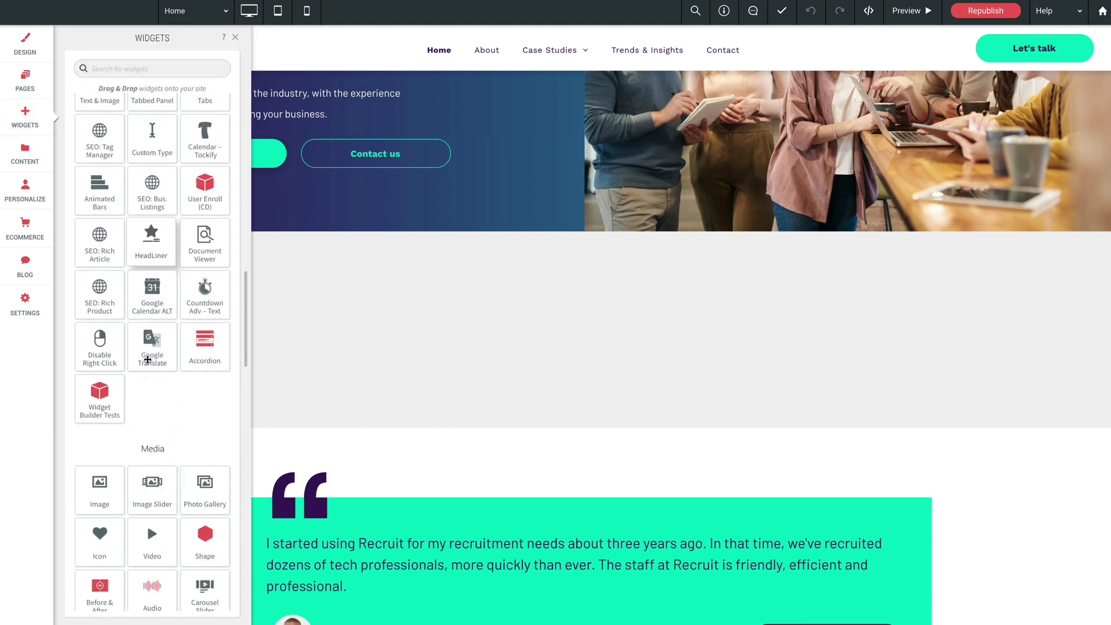
scroll(148, 361, down, 1)
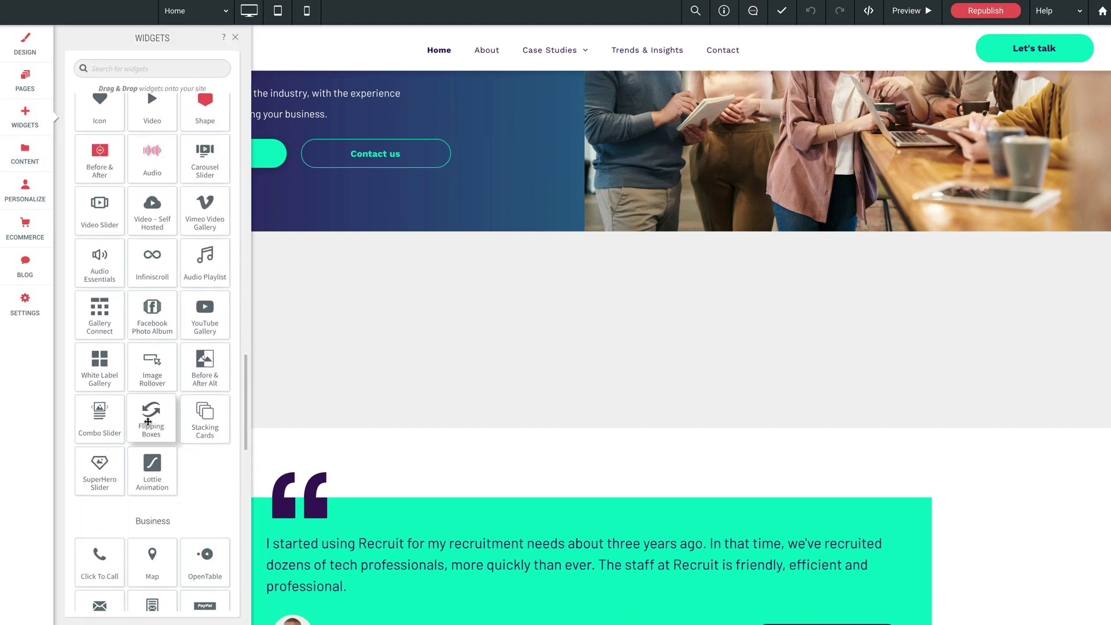
Place the Flipping Boxes widget in the empty column and bring up its row's design settings.
drag(150, 418, 582, 326)
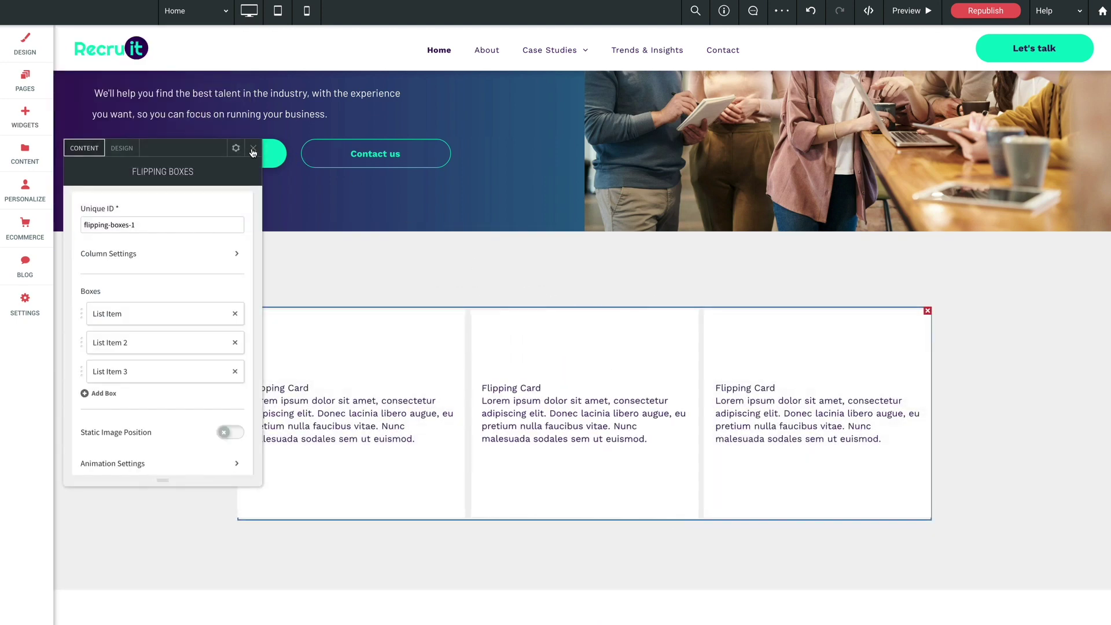
click(253, 148)
scroll(142, 291, down, 1)
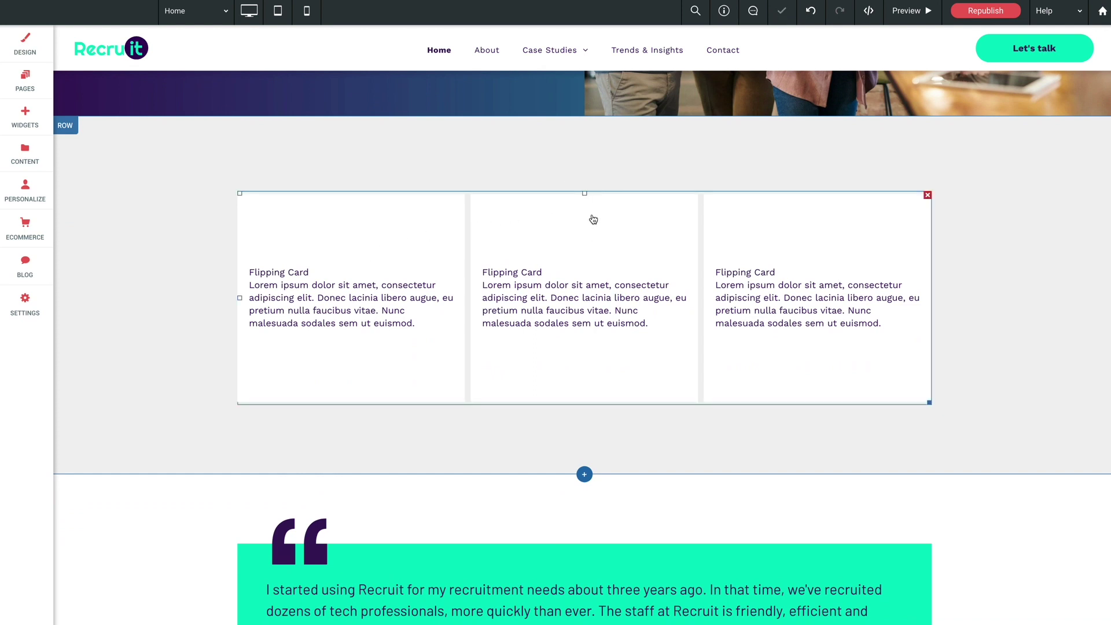
click(613, 148)
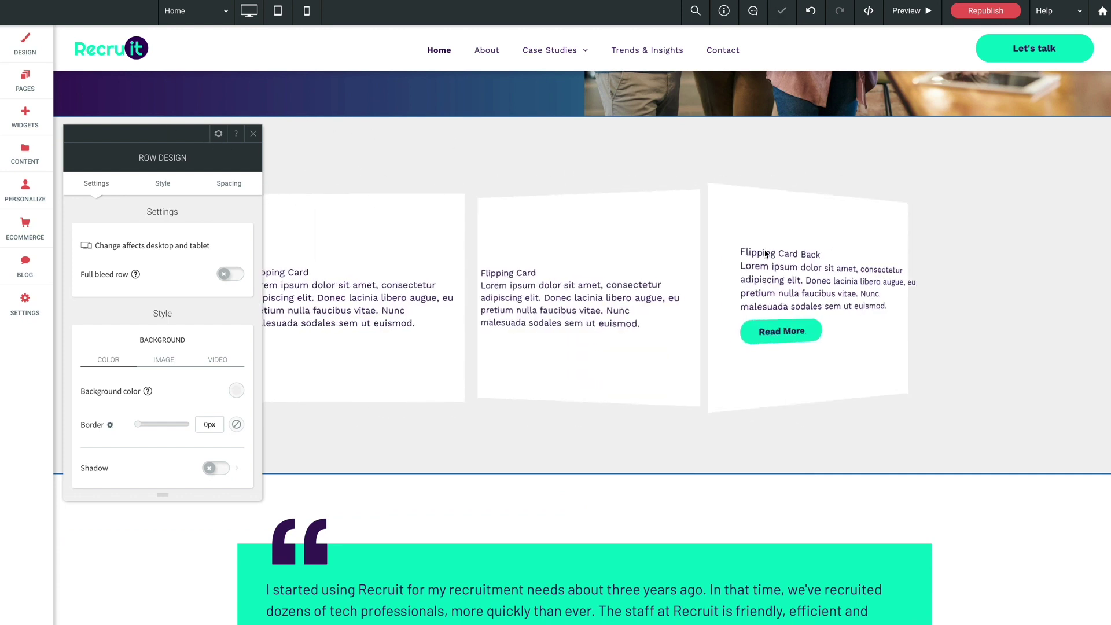
mouse_move(182, 130)
mouse_down()
mouse_move(266, 116)
mouse_move(196, 118)
mouse_up()
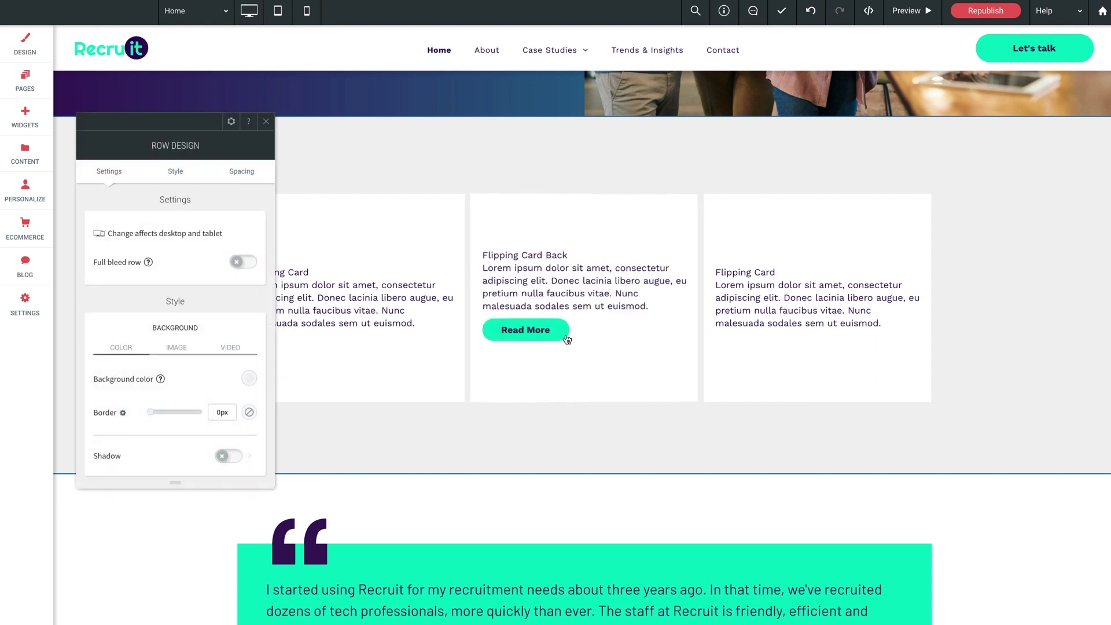
Switch to the Flipping Boxes Content panel showing Unique ID flipping-boxes-1 and three list items.
click(267, 125)
click(417, 249)
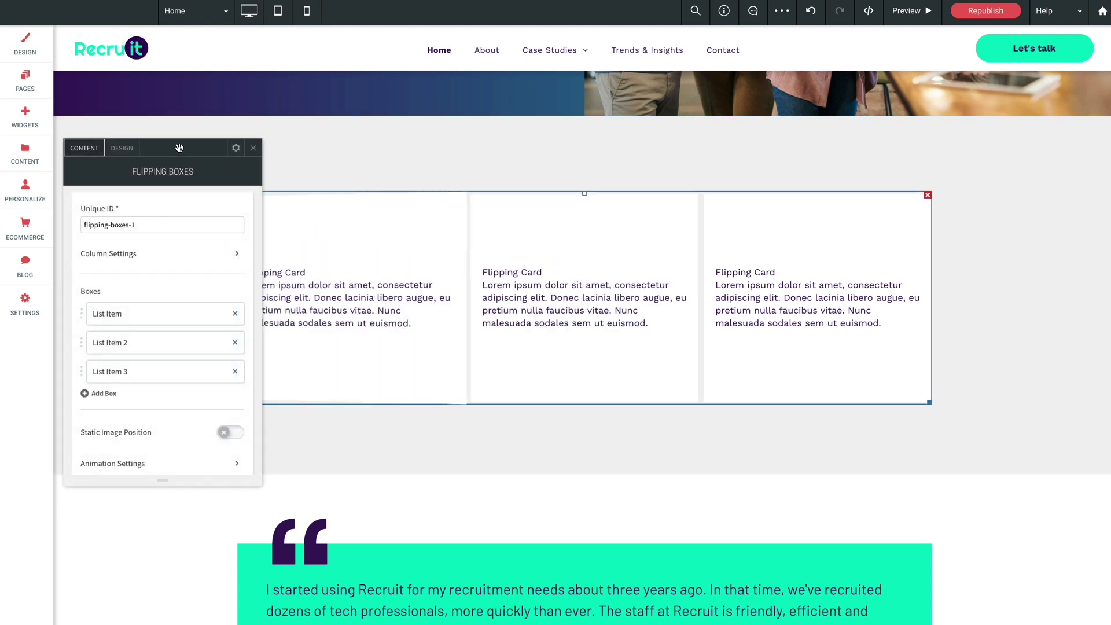
drag(179, 148, 368, 129)
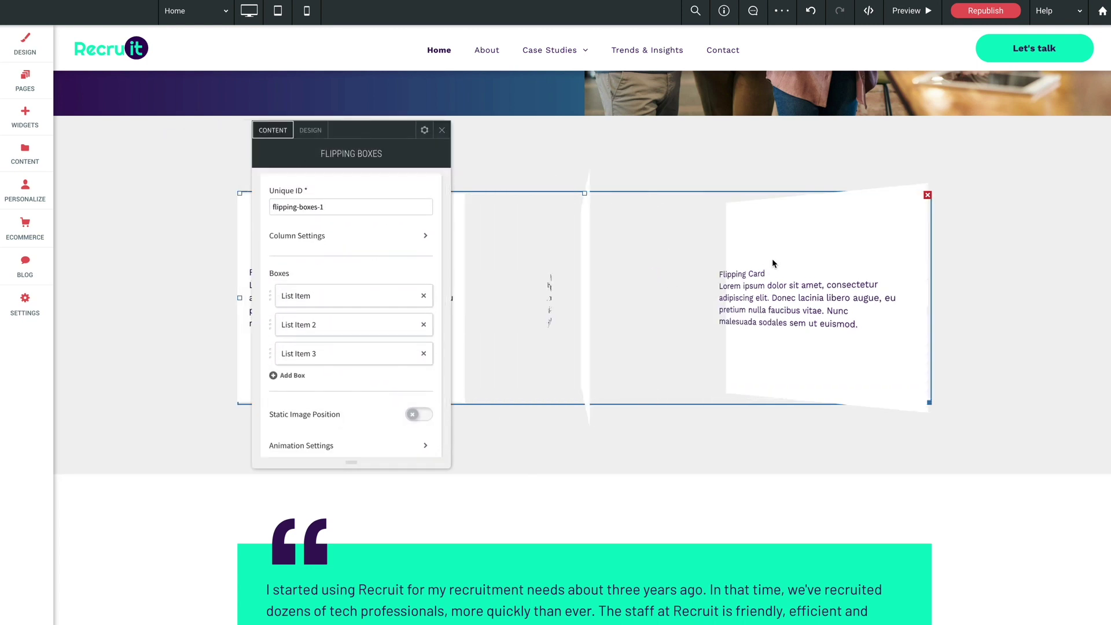
drag(370, 125, 375, 114)
drag(277, 197, 343, 195)
click(351, 195)
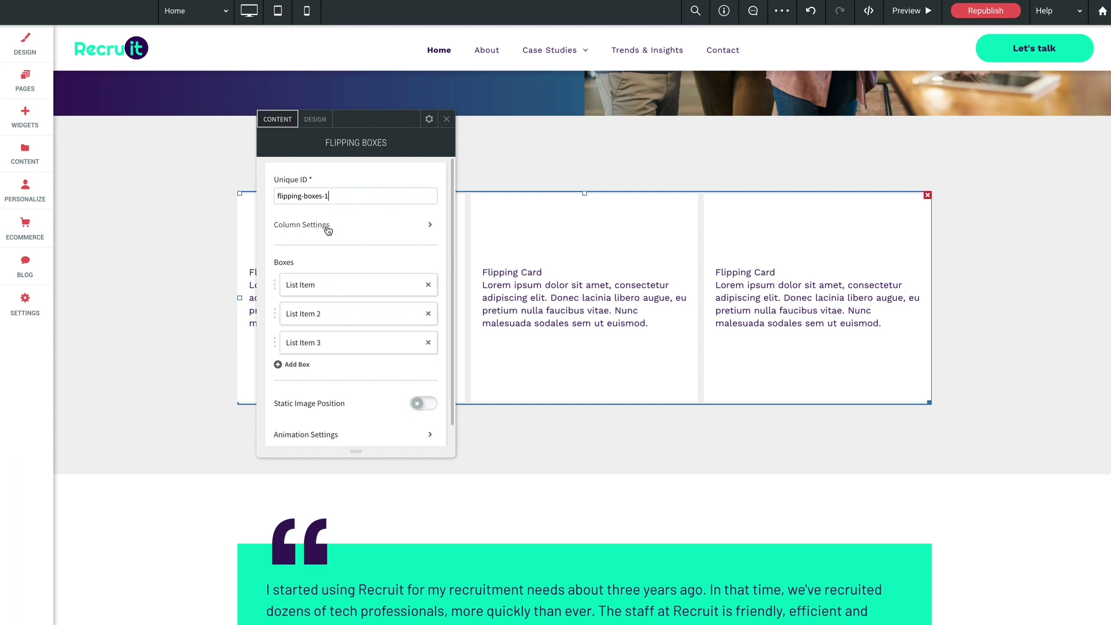
click(322, 230)
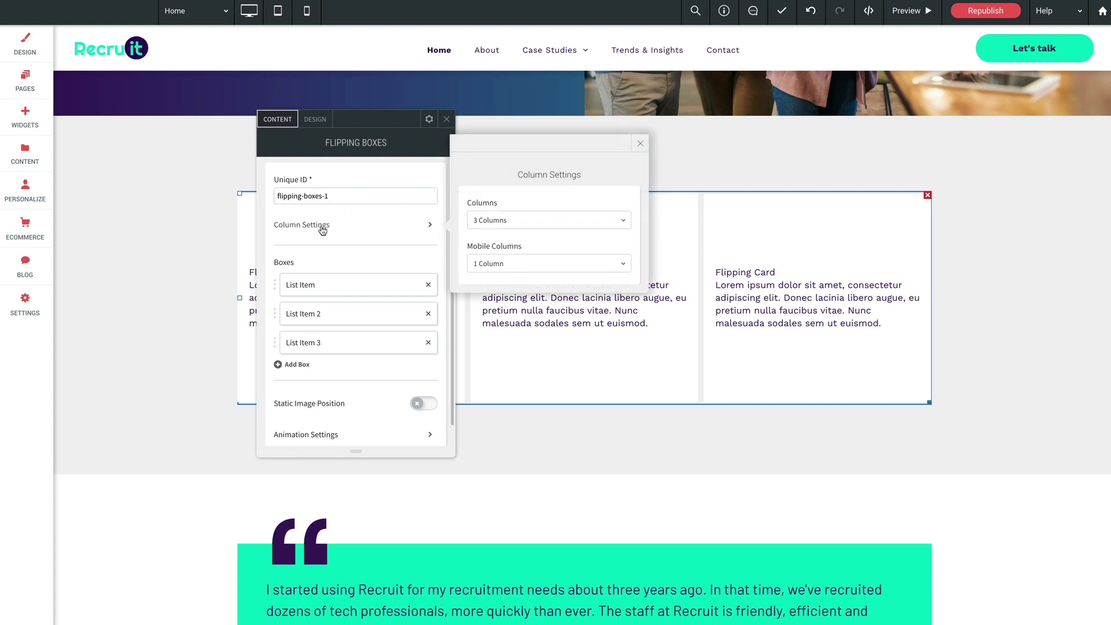
click(525, 223)
click(524, 197)
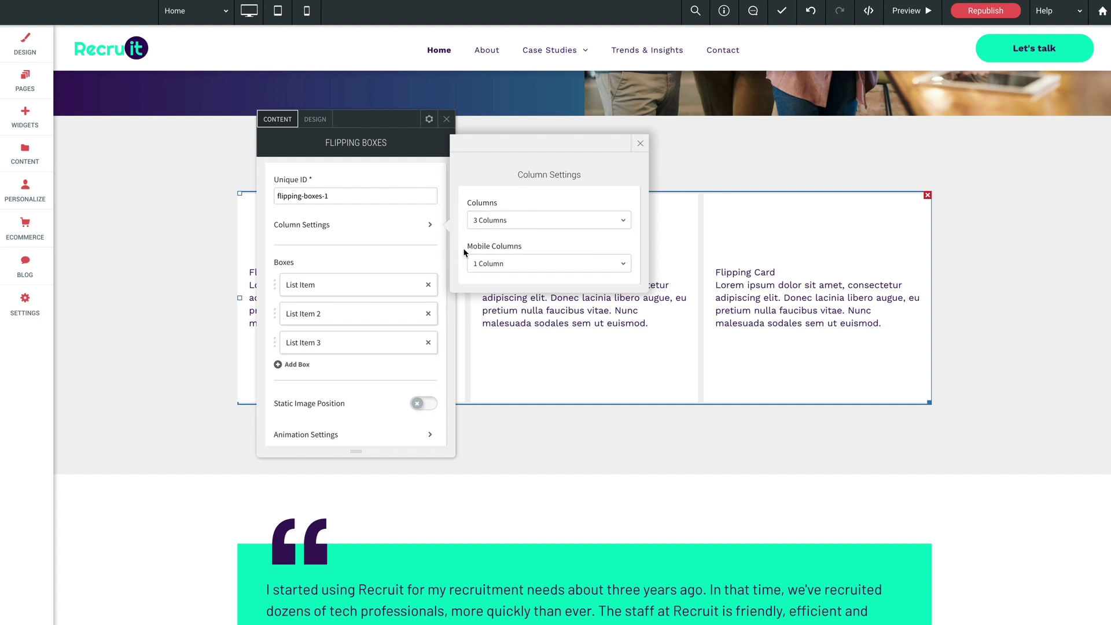
click(639, 146)
scroll(332, 239, down, 1)
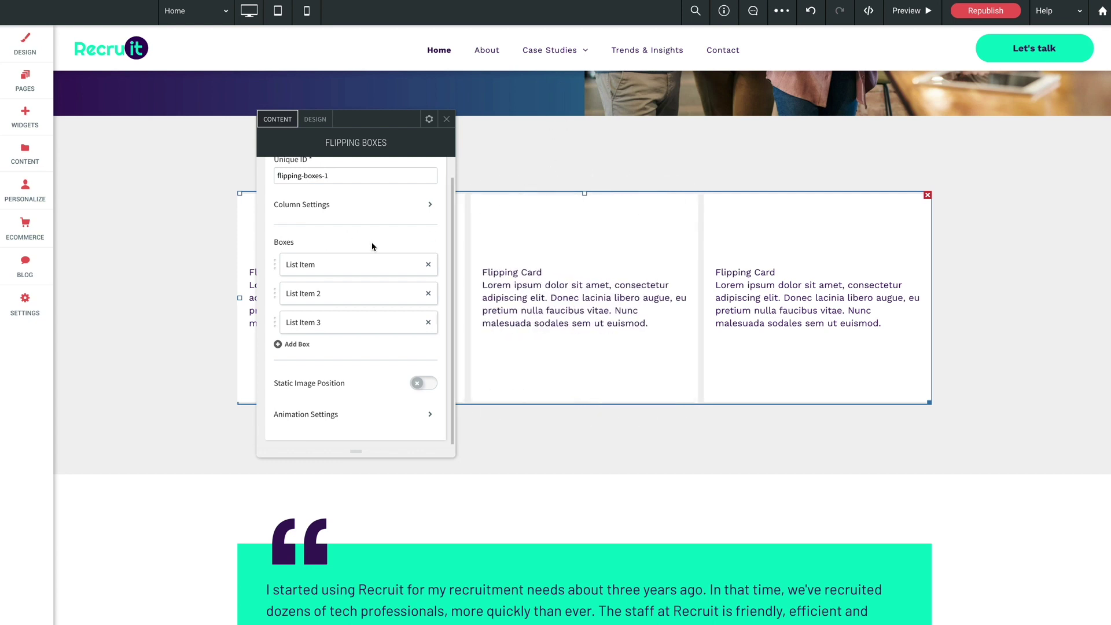
Set painting-1-800.jpg as the first box's front side image.
click(321, 265)
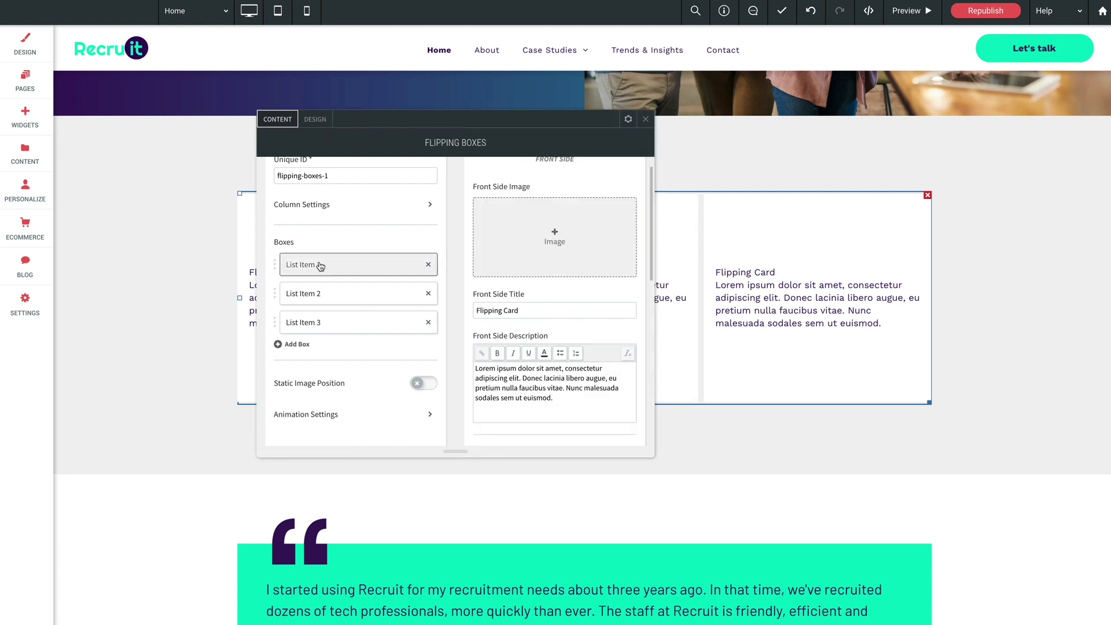
scroll(510, 253, up, 1)
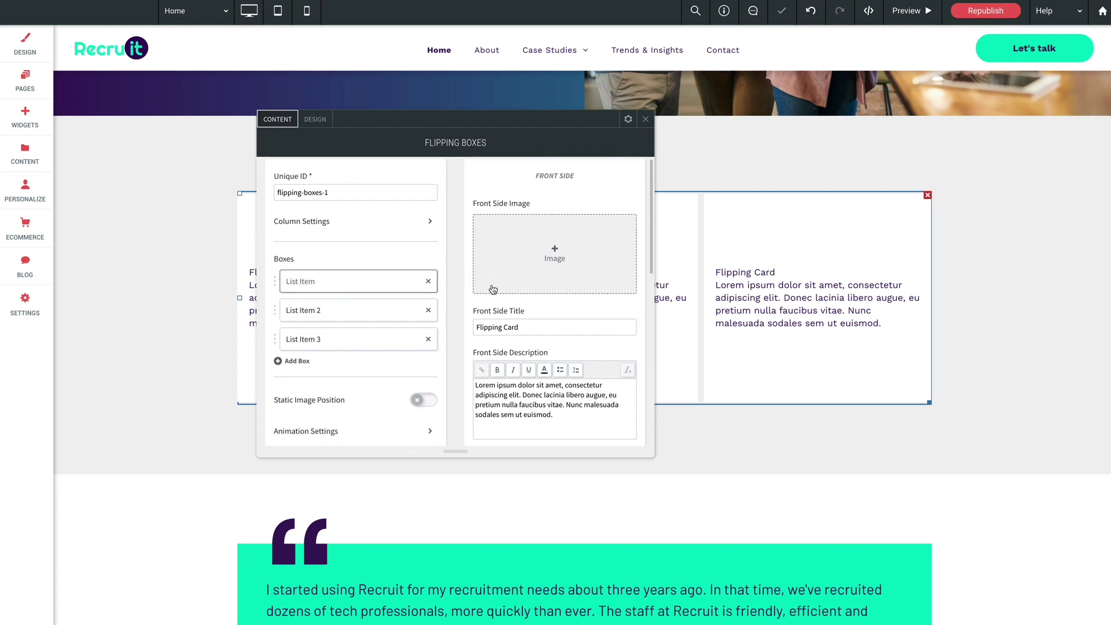
scroll(493, 290, down, 5)
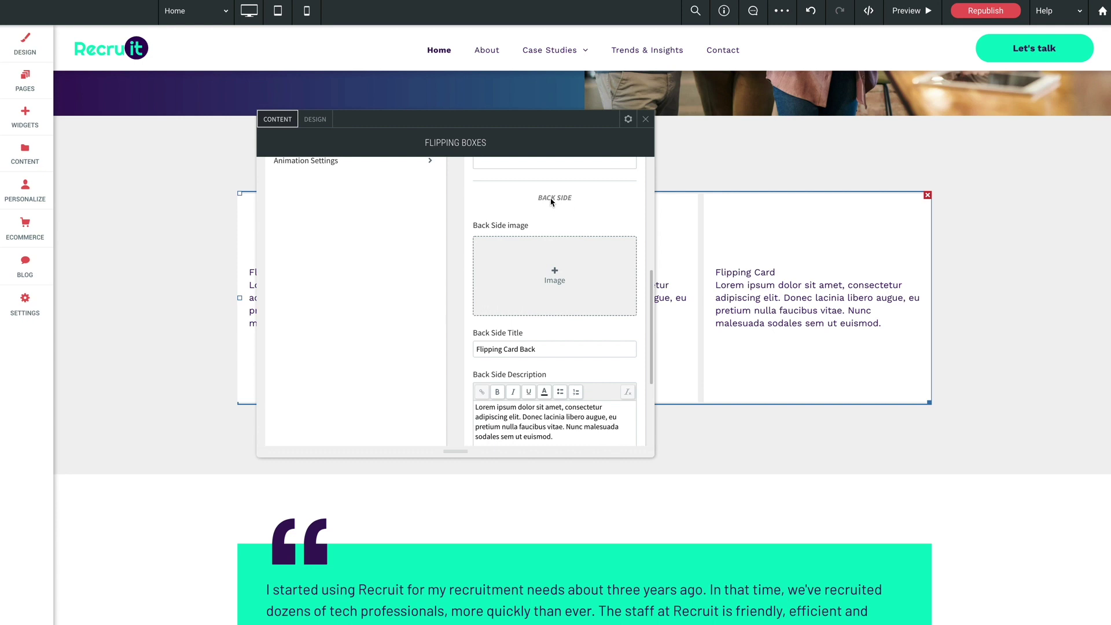
scroll(557, 206, up, 5)
scroll(466, 248, down, 1)
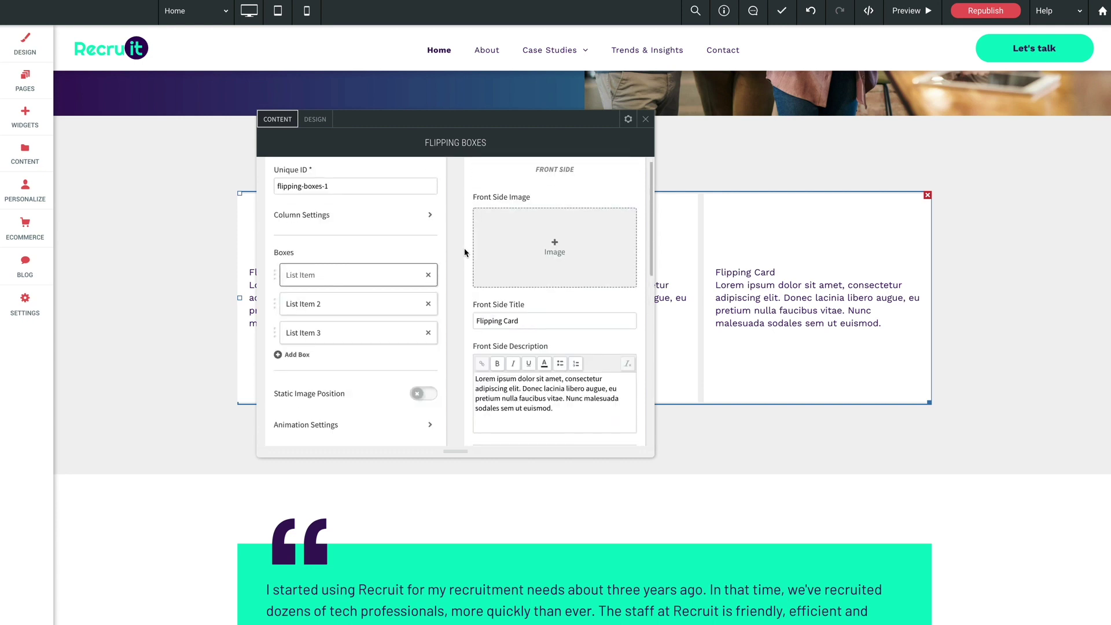
click(561, 246)
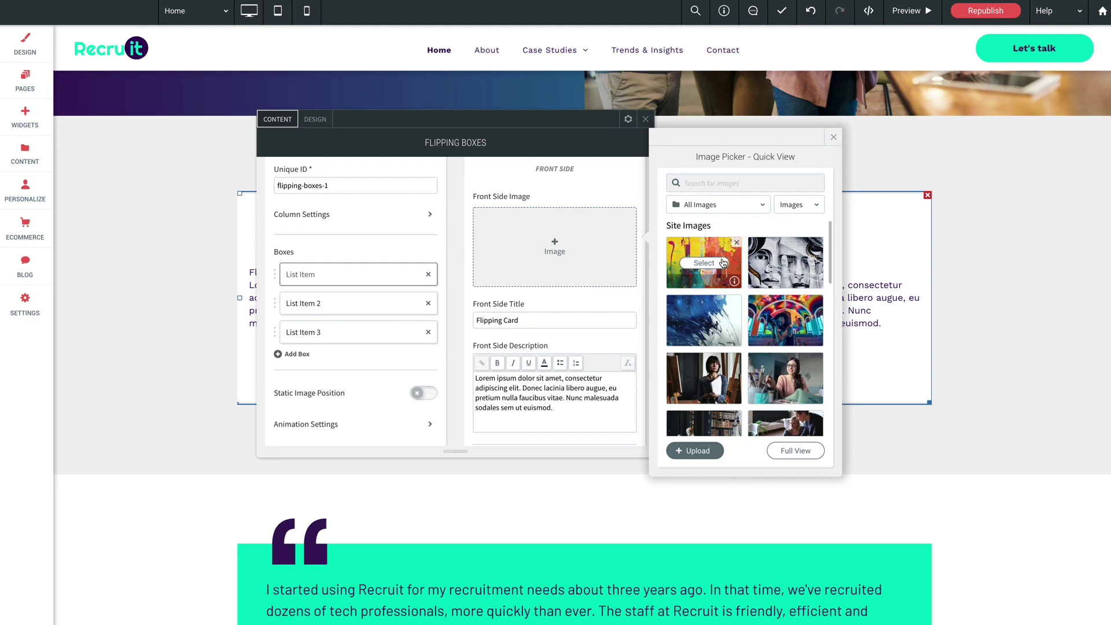
click(705, 263)
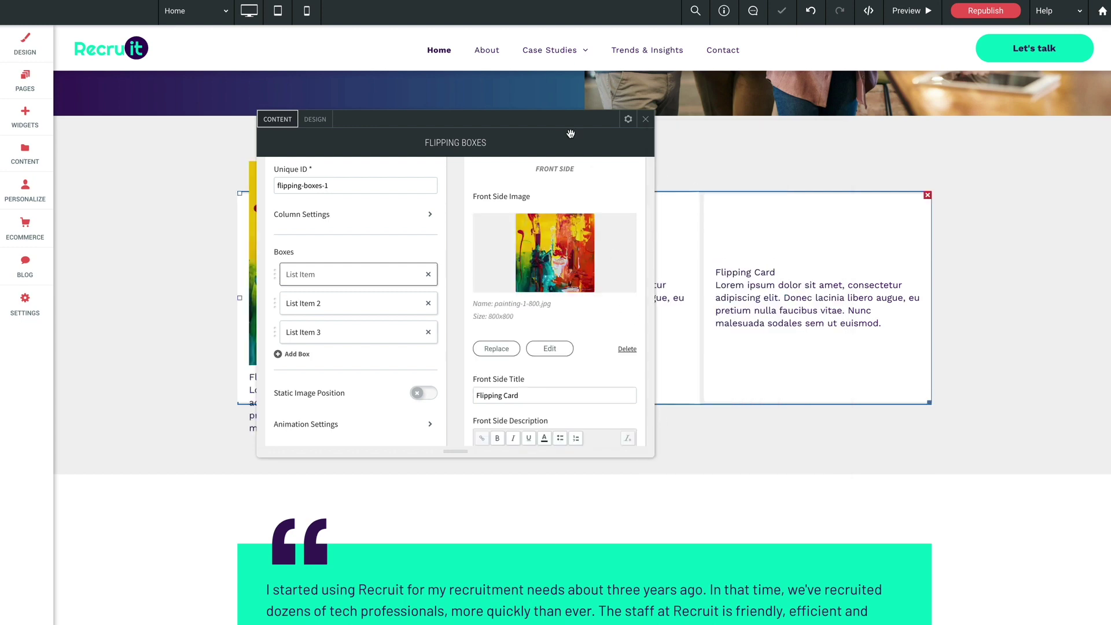
drag(570, 133, 771, 142)
Change the first box's front side title to 'Autumn Blaze'.
scroll(738, 311, down, 2)
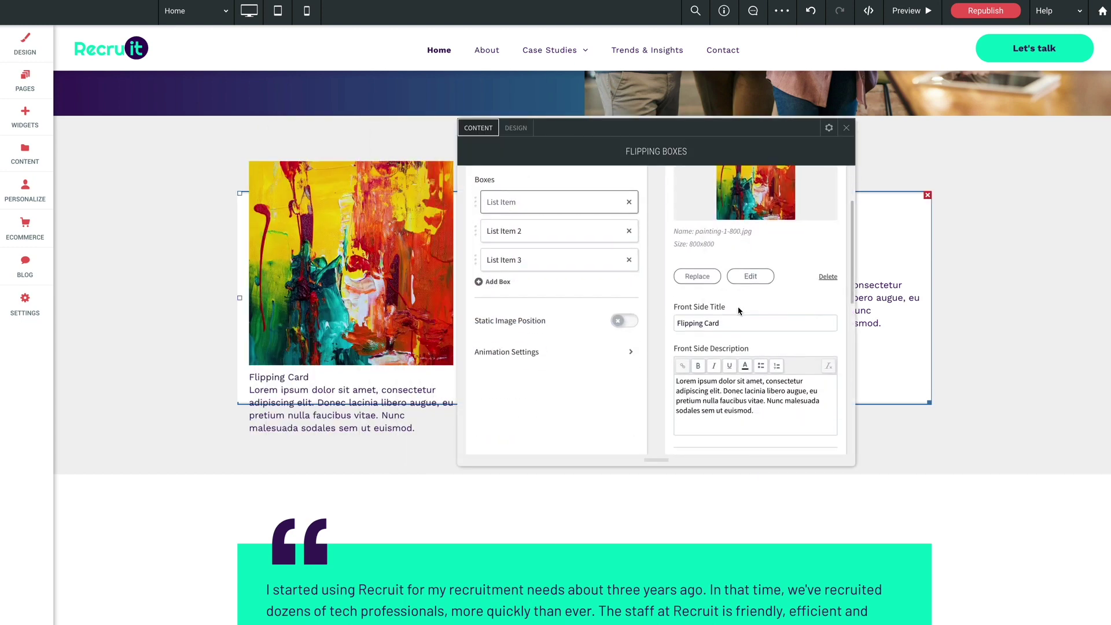
triple_click(699, 323)
text(Autumn Blaz)
key(BackSpace)
text(az)
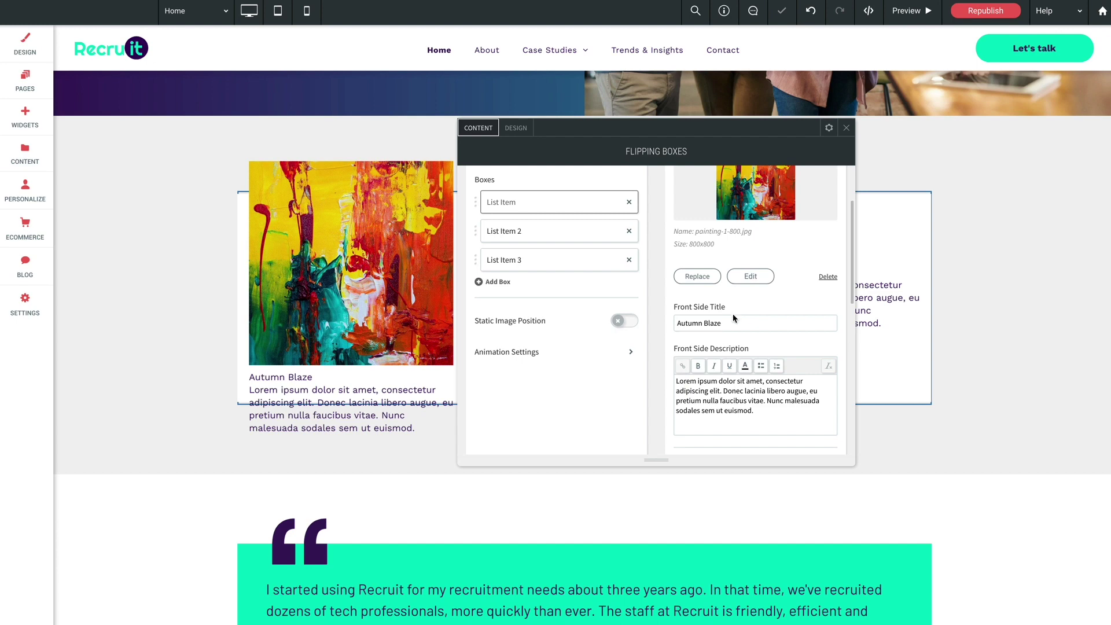
scroll(751, 398, down, 1)
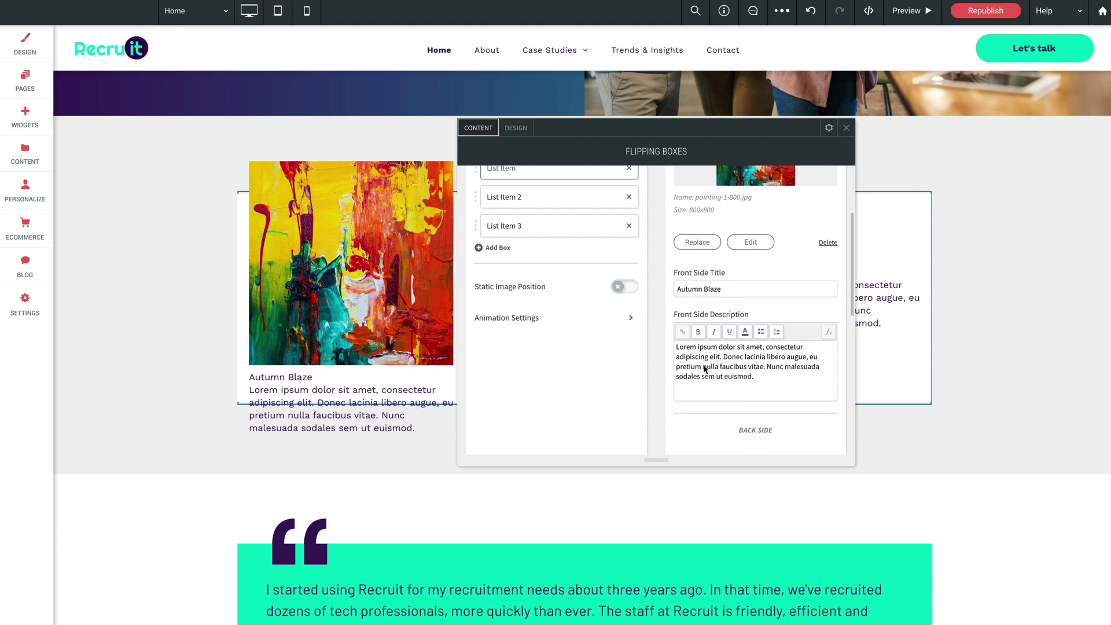
Choose artist-3.jpg, the smiling artist photo, as the first box's back side image.
scroll(718, 366, down, 6)
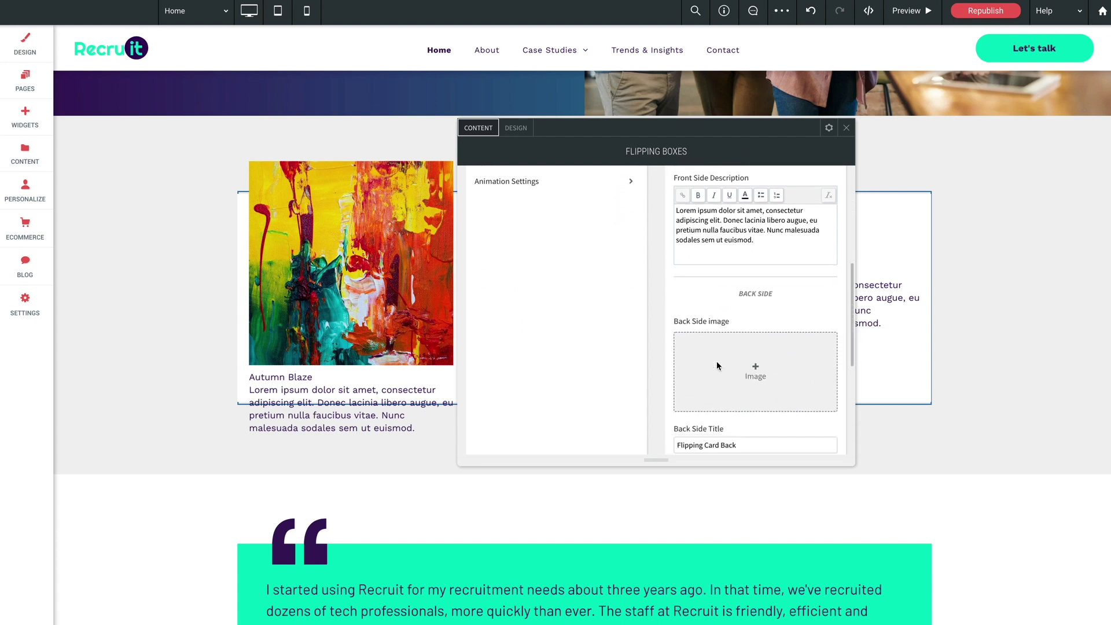
click(738, 293)
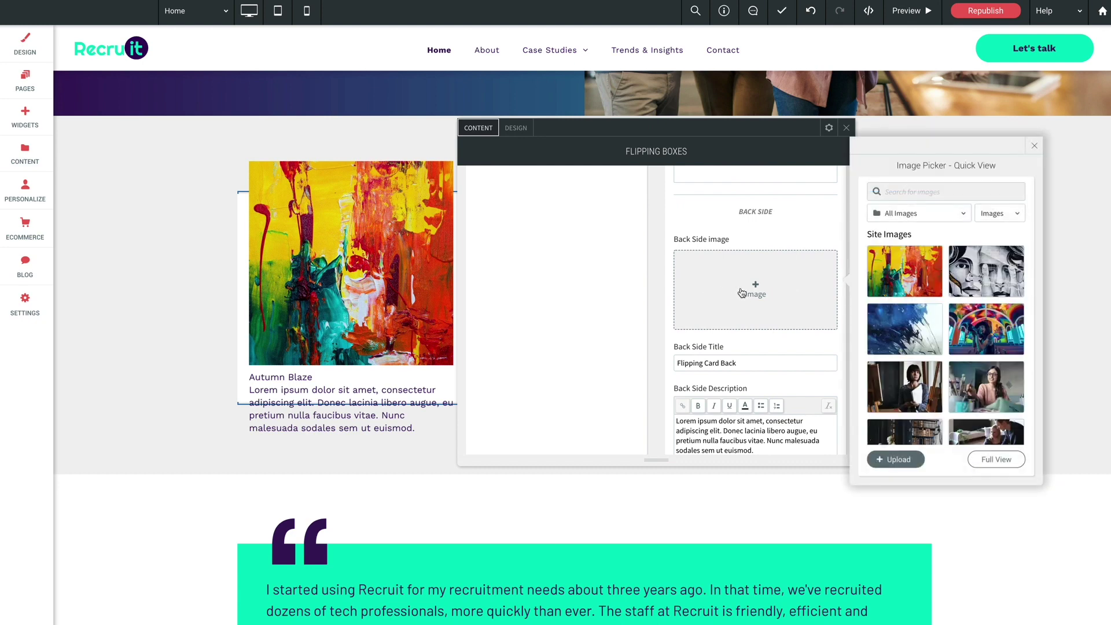
click(990, 388)
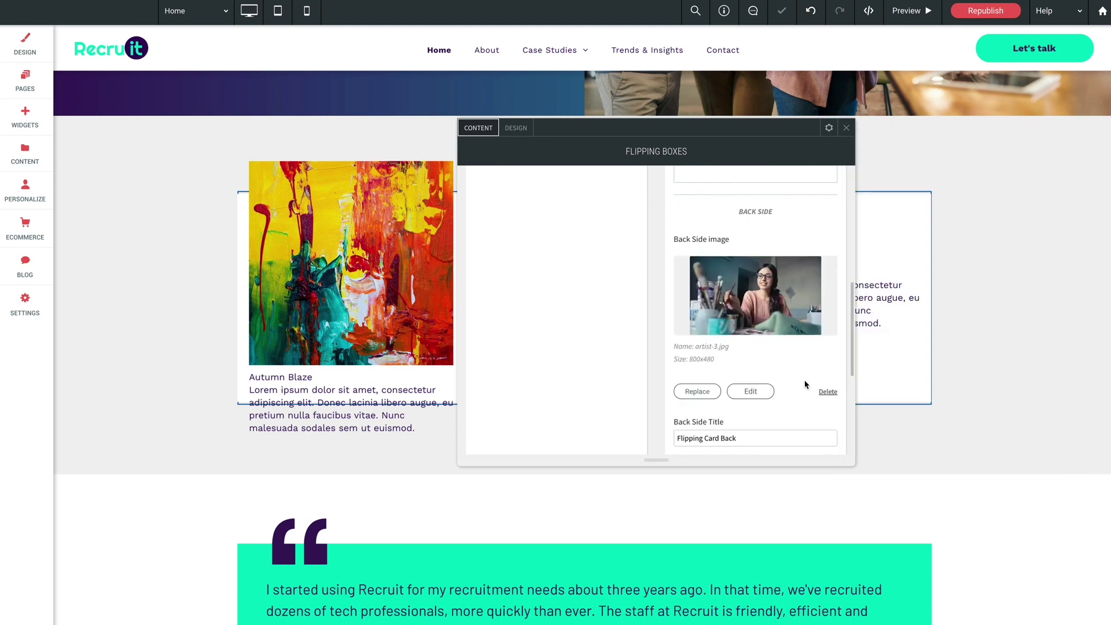
scroll(792, 385, down, 1)
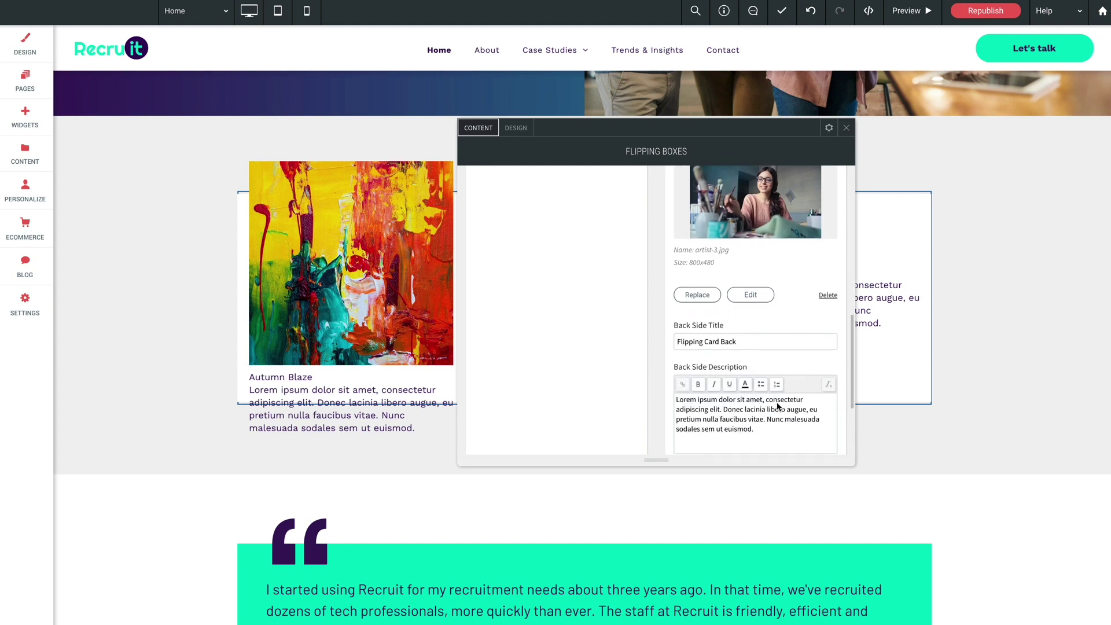
scroll(778, 406, down, 3)
scroll(778, 406, up, 6)
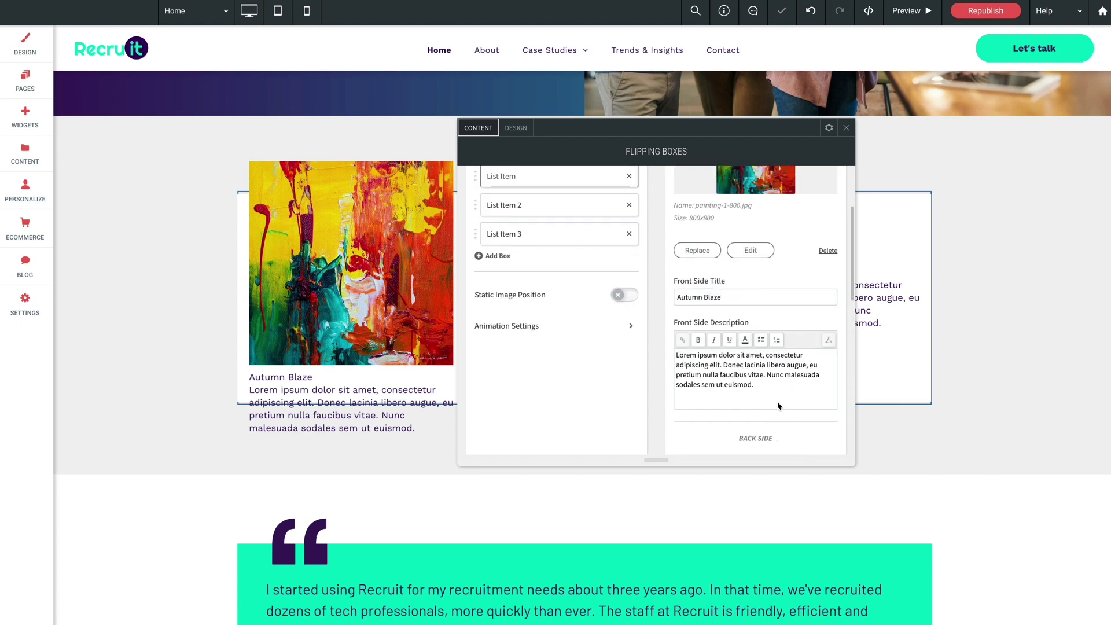
Give the second box painting-3-800.jpg as its front image and the title 'Transitions'.
scroll(778, 407, up, 1)
scroll(822, 385, up, 1)
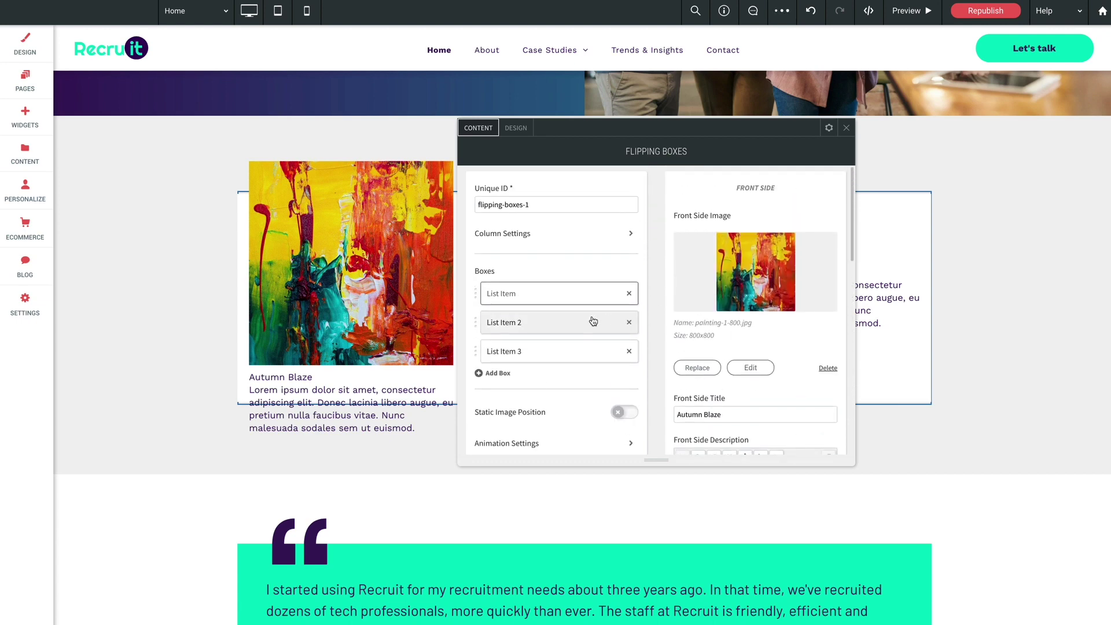
drag(692, 131, 390, 137)
click(221, 331)
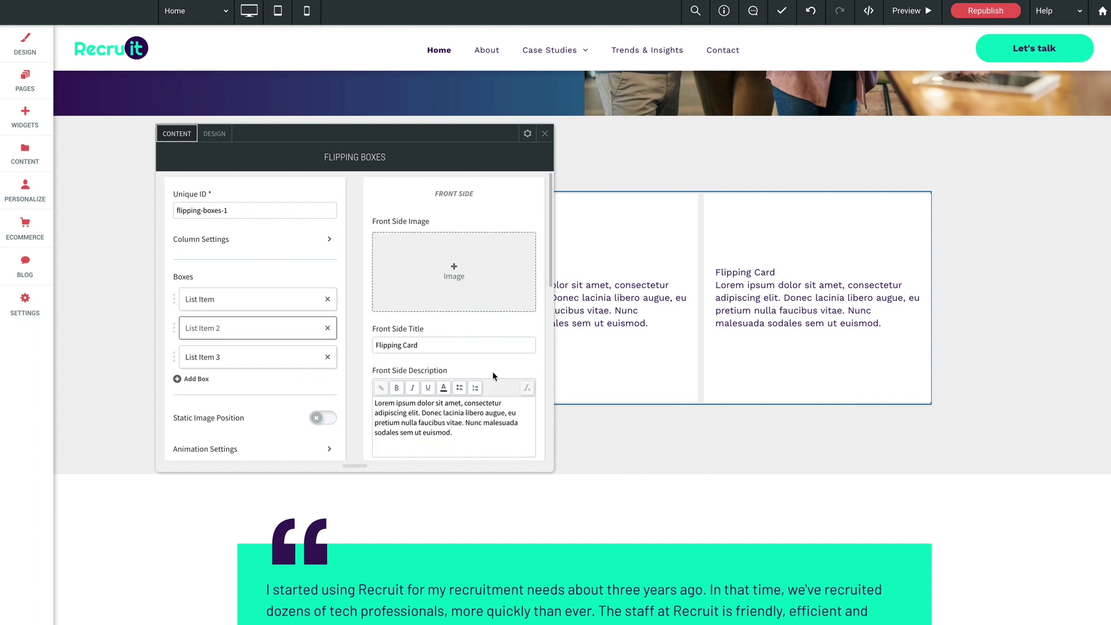
click(454, 299)
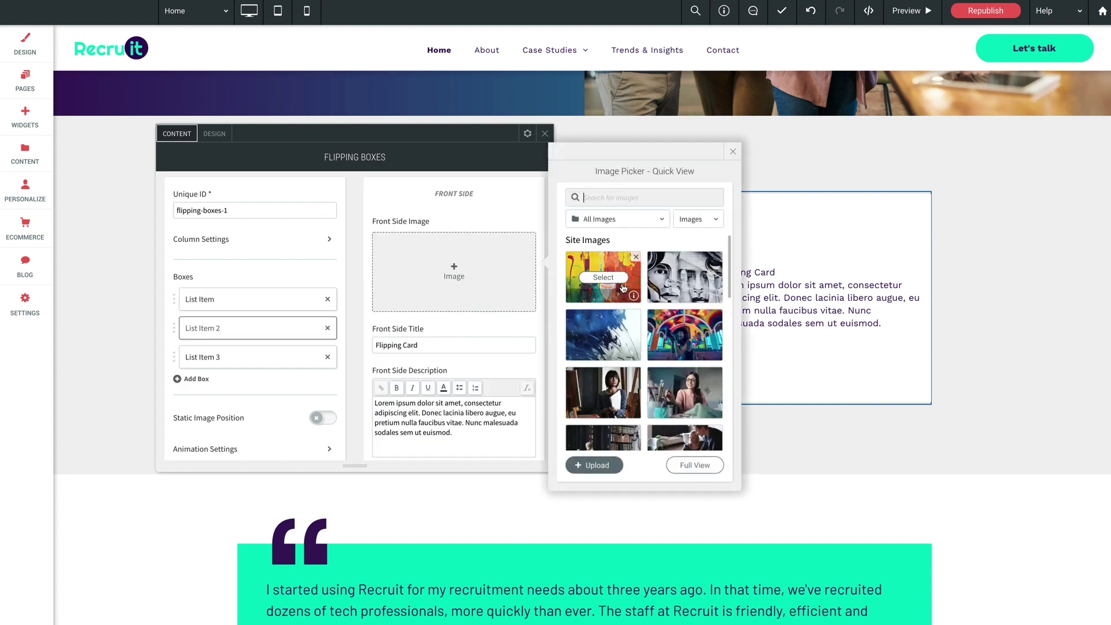
click(675, 280)
scroll(408, 380, down, 1)
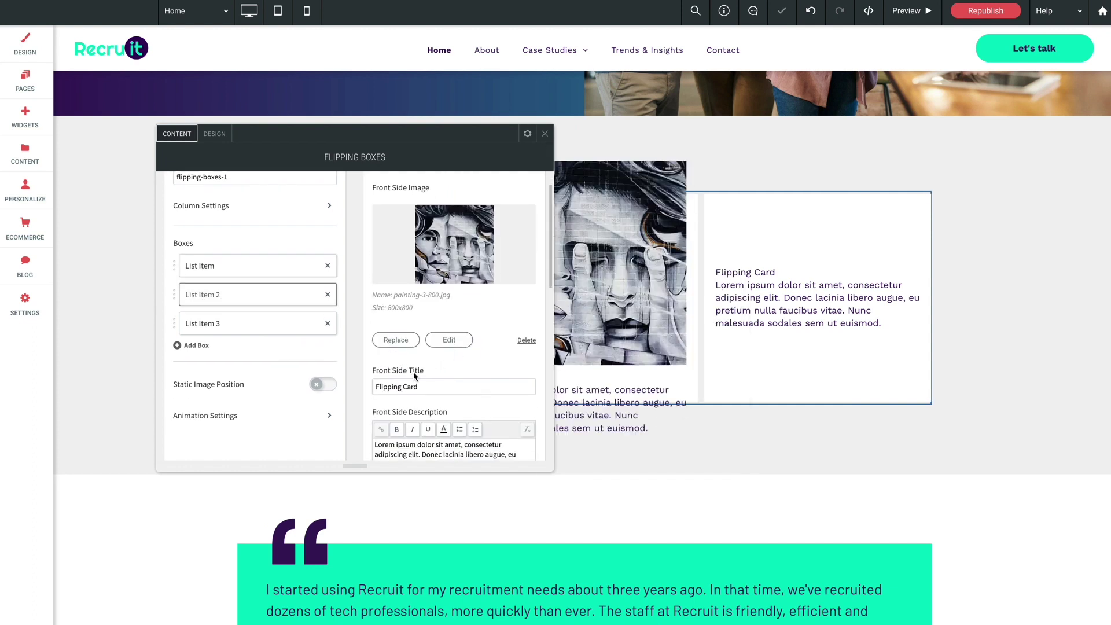
triple_click(399, 387)
text(Transitions)
Set artist-2.jpg, the colourful arches photo, as the second box's back image.
scroll(495, 366, down, 5)
click(453, 369)
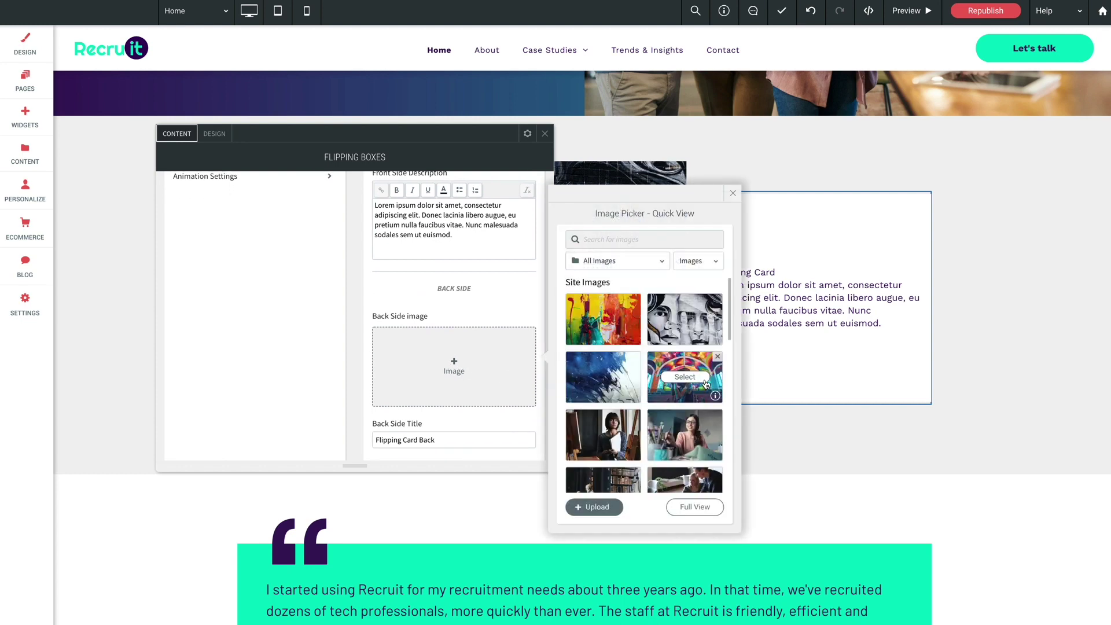
click(685, 378)
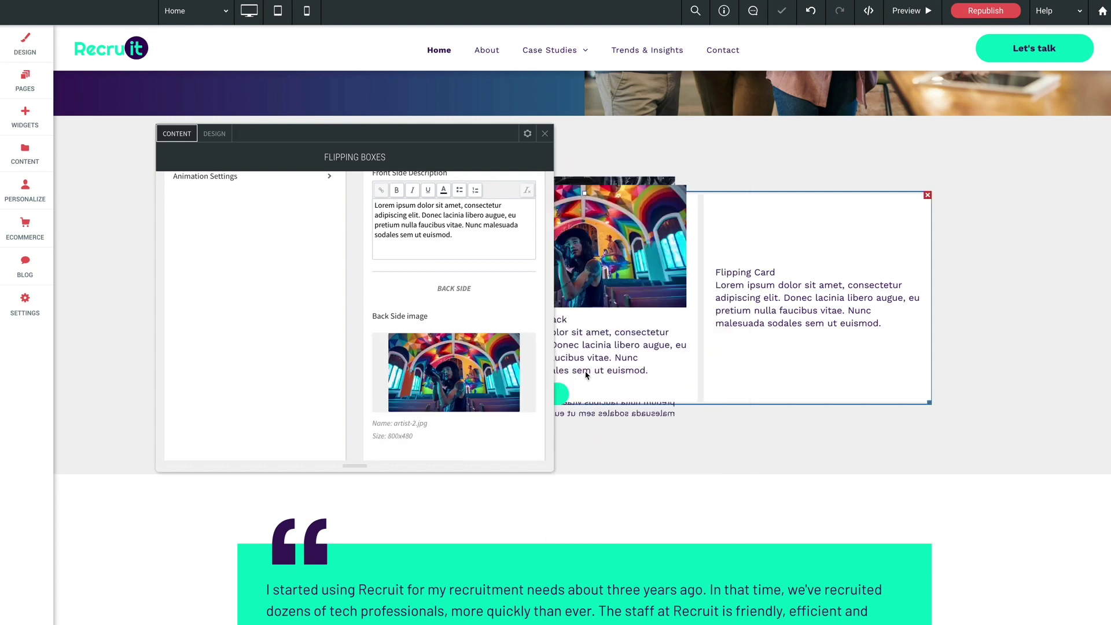
drag(462, 151, 418, 142)
scroll(258, 241, up, 5)
Give the third box painting-2-800.jpg as its front image and the title 'Gray Day Wave'.
click(180, 314)
click(449, 226)
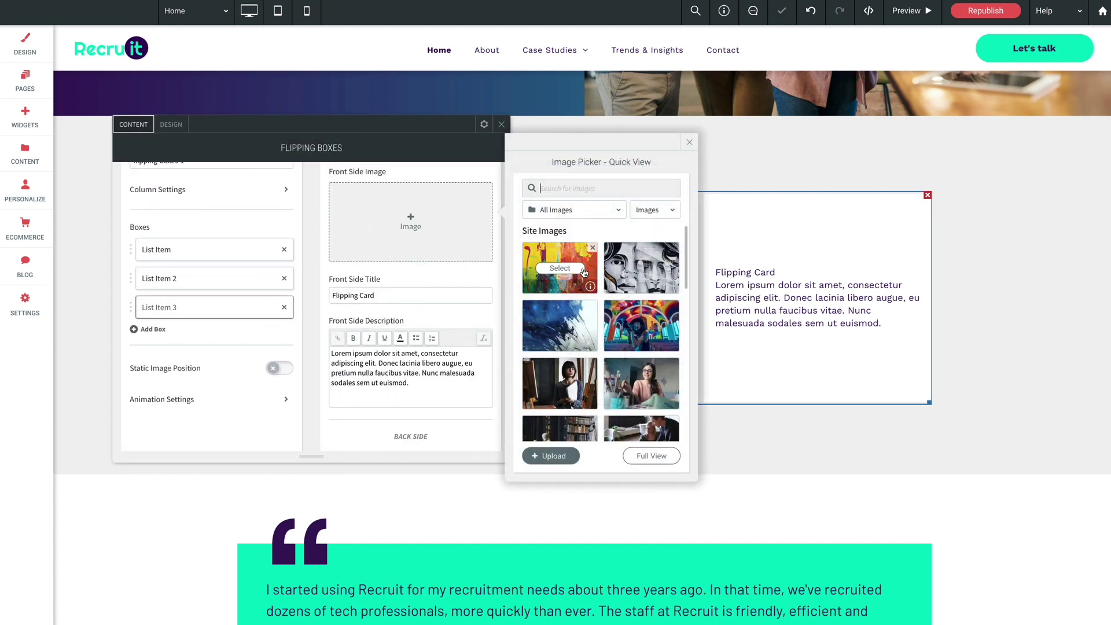
click(565, 326)
scroll(401, 325, down, 1)
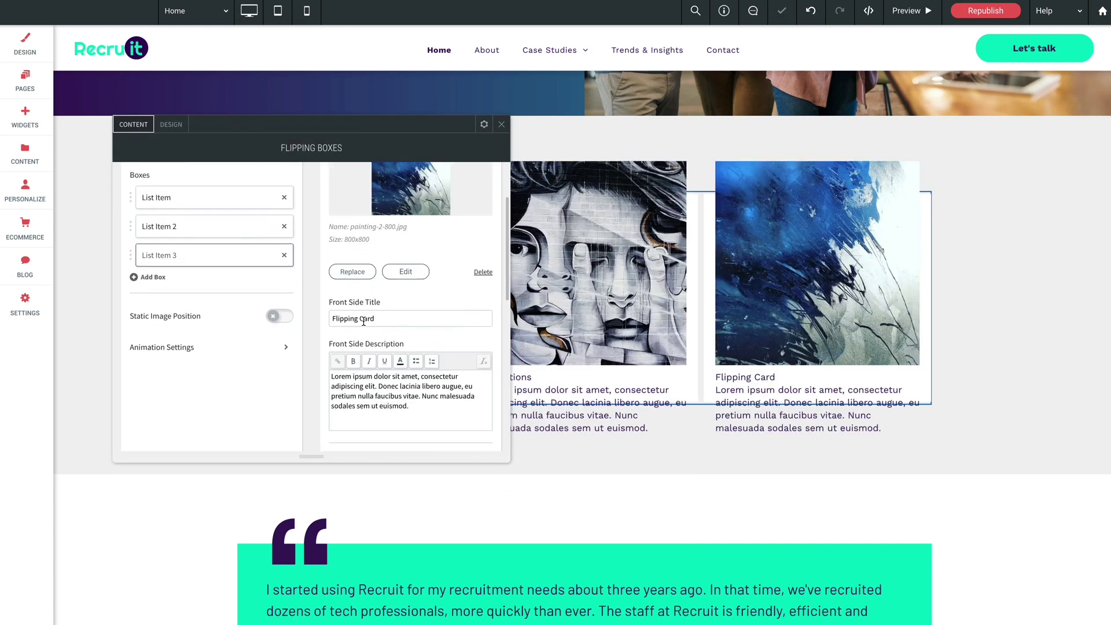
triple_click(364, 321)
text(Gray Day Wave)
Set artist-1.jpg as the third box's back image and close the widget settings.
scroll(324, 360, down, 2)
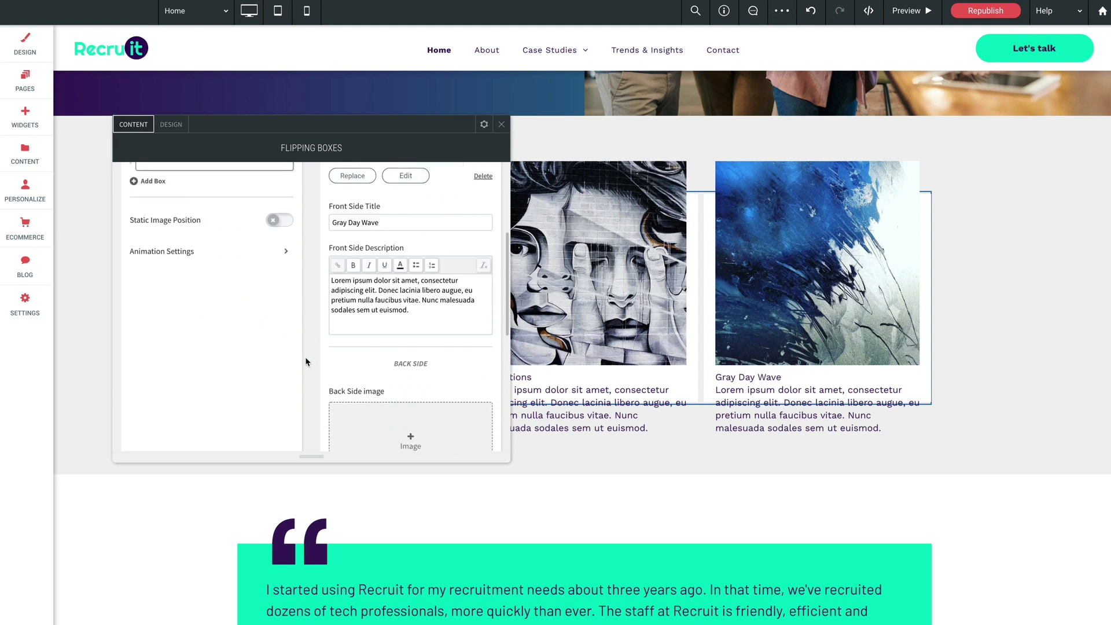
click(389, 427)
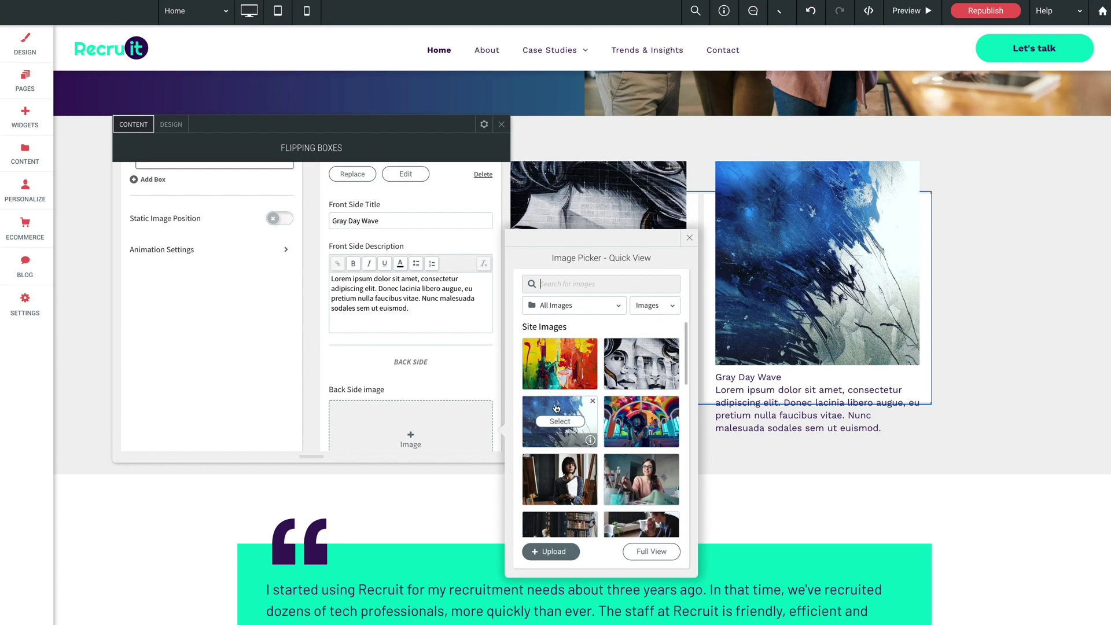
scroll(565, 439, down, 1)
click(559, 439)
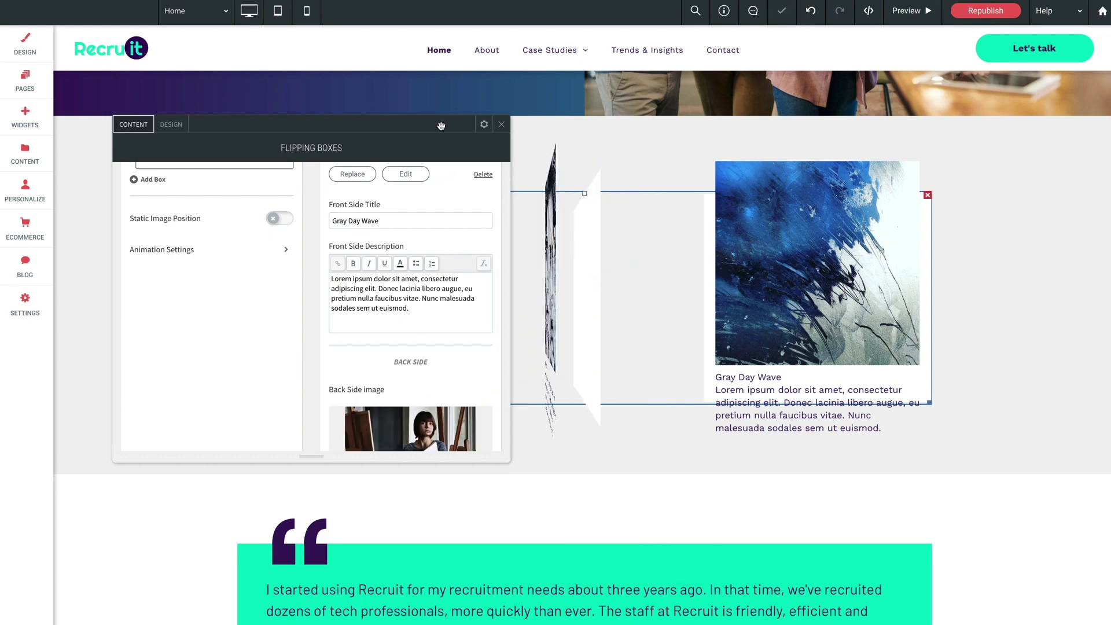
scroll(320, 360, down, 1)
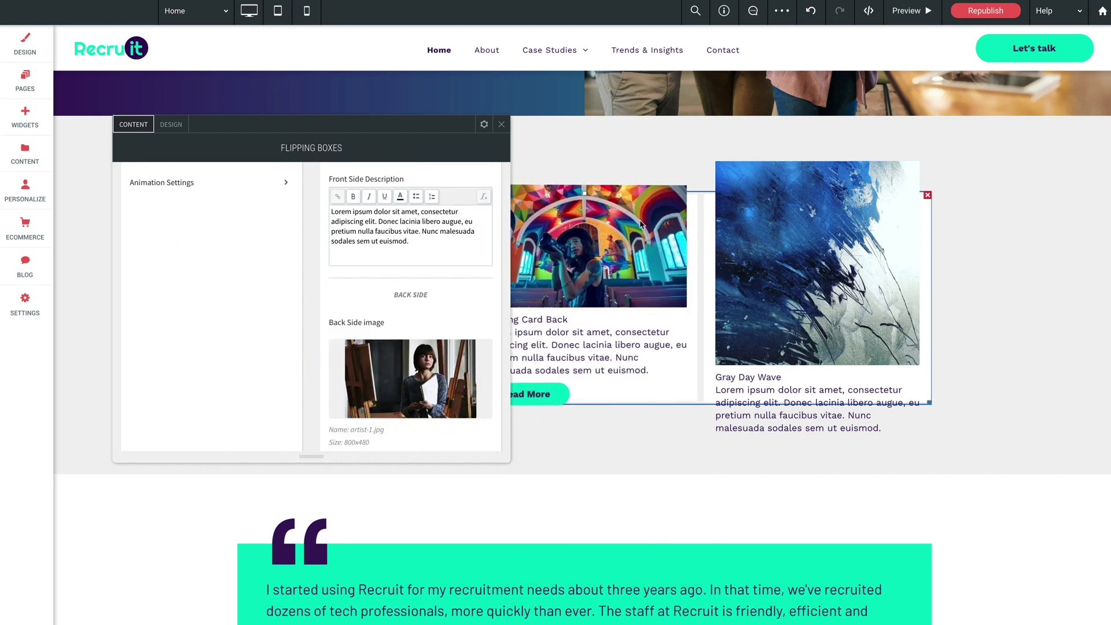
click(501, 125)
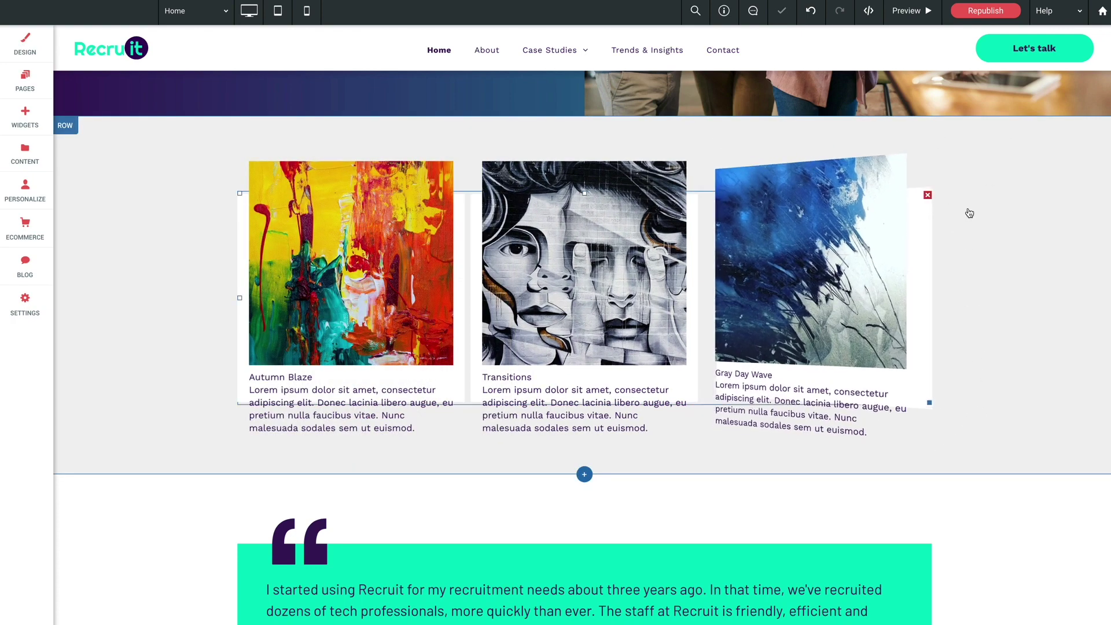
Open the Flipping Boxes widget settings, move the panel aside and scroll to Animation Settings.
click(903, 258)
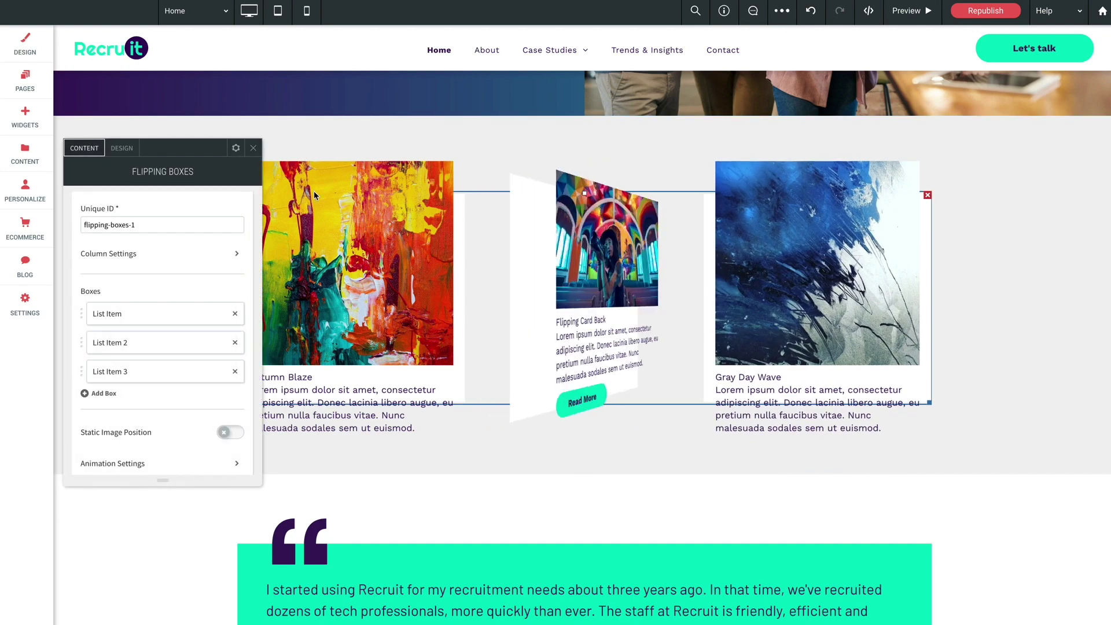
drag(181, 152, 296, 120)
scroll(284, 377, down, 1)
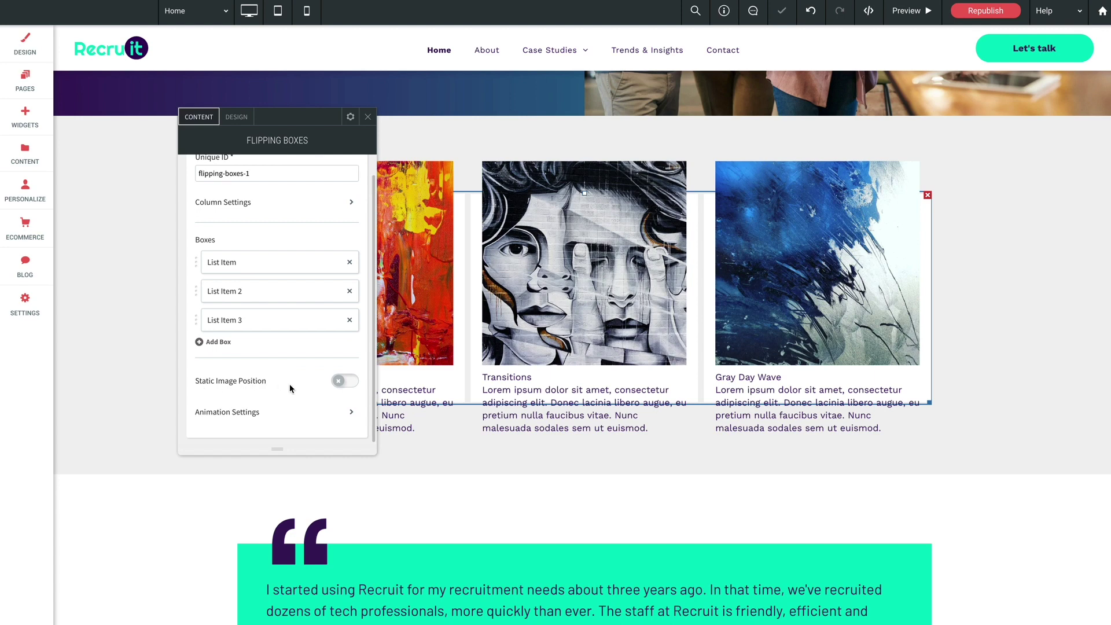
Review Animation Settings, keeping Animation Type 3D Flip and Animation Speed 0.7 seconds.
mouse_move(596, 229)
mouse_move(513, 393)
click(246, 417)
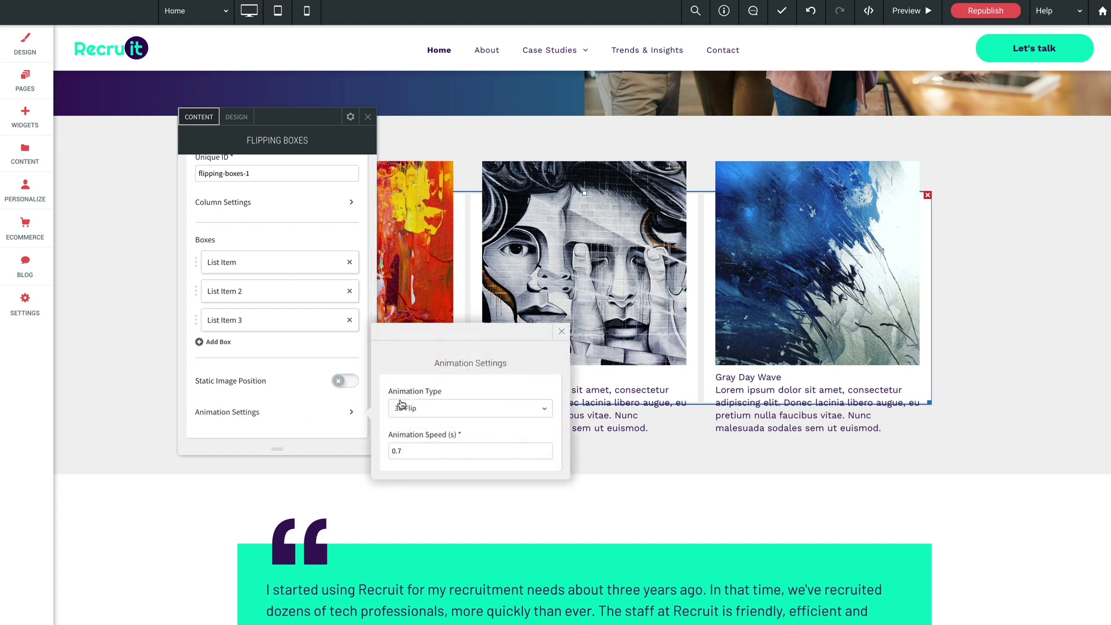
click(442, 409)
drag(391, 451, 412, 451)
click(412, 451)
In the boxes' Design settings, change the height from 360px to 522px.
click(562, 331)
click(237, 118)
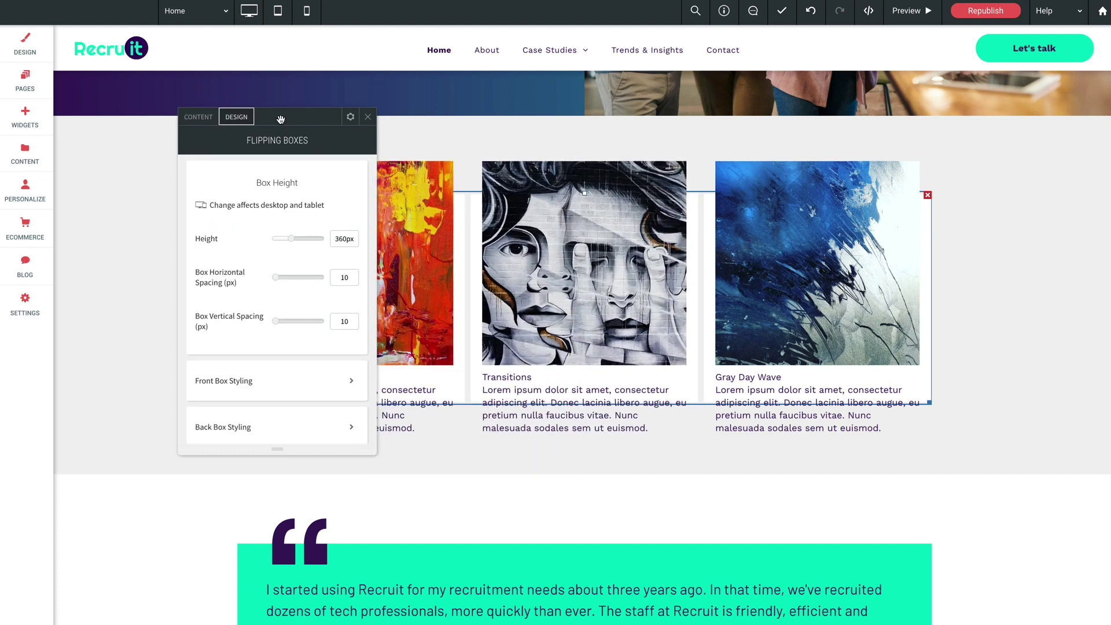
drag(280, 120, 334, 121)
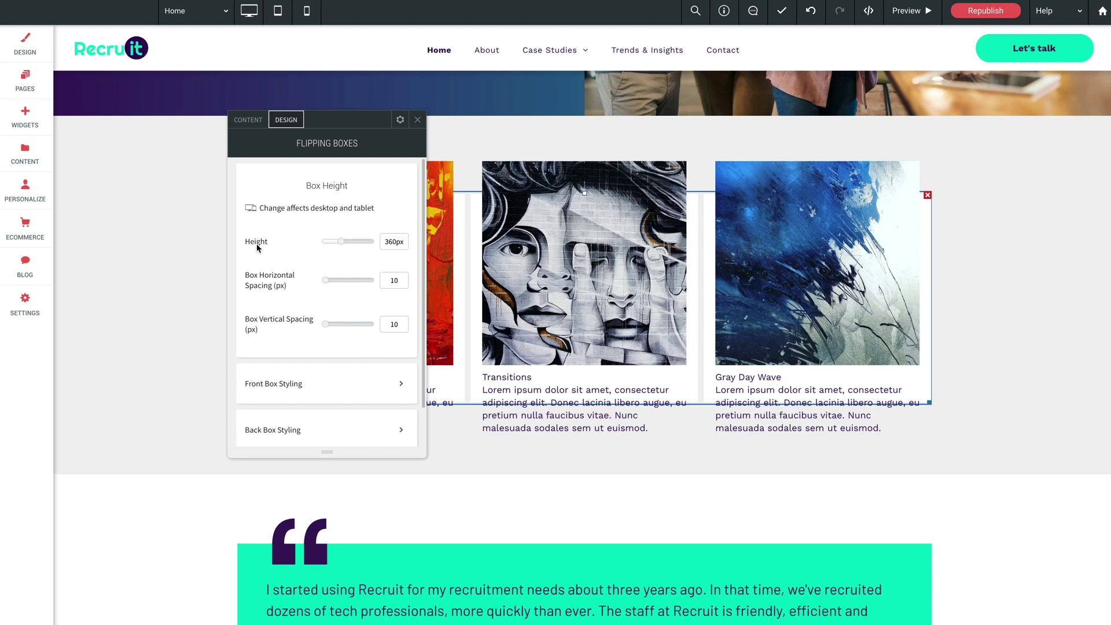
click(402, 243)
drag(406, 245, 377, 245)
text(522)
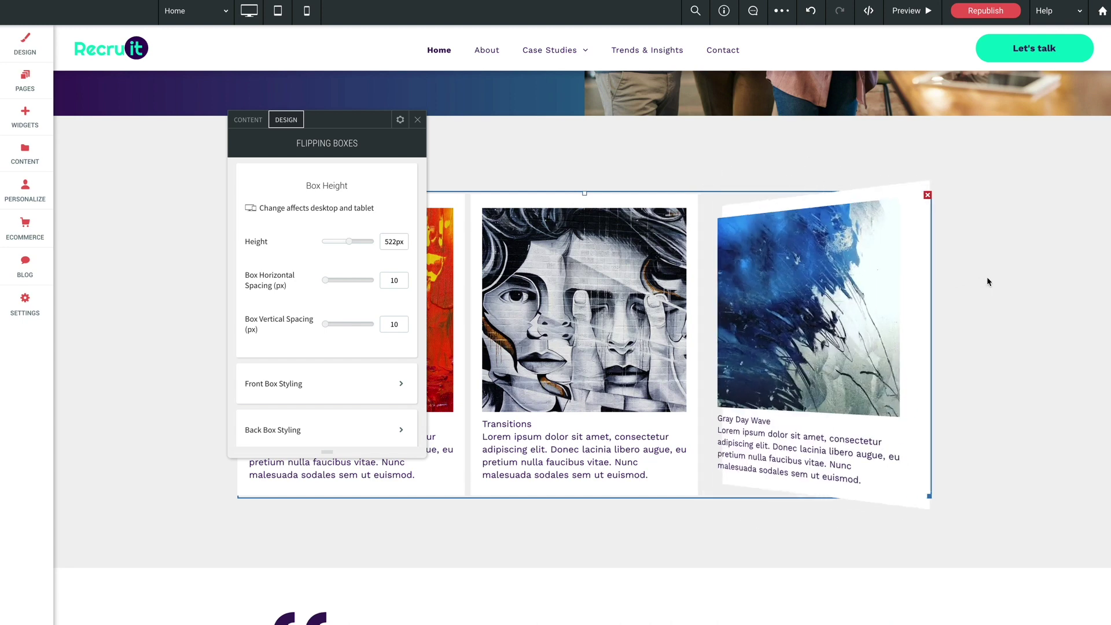
Raise the horizontal spacing between the boxes from 10 to 15.
scroll(272, 250, down, 1)
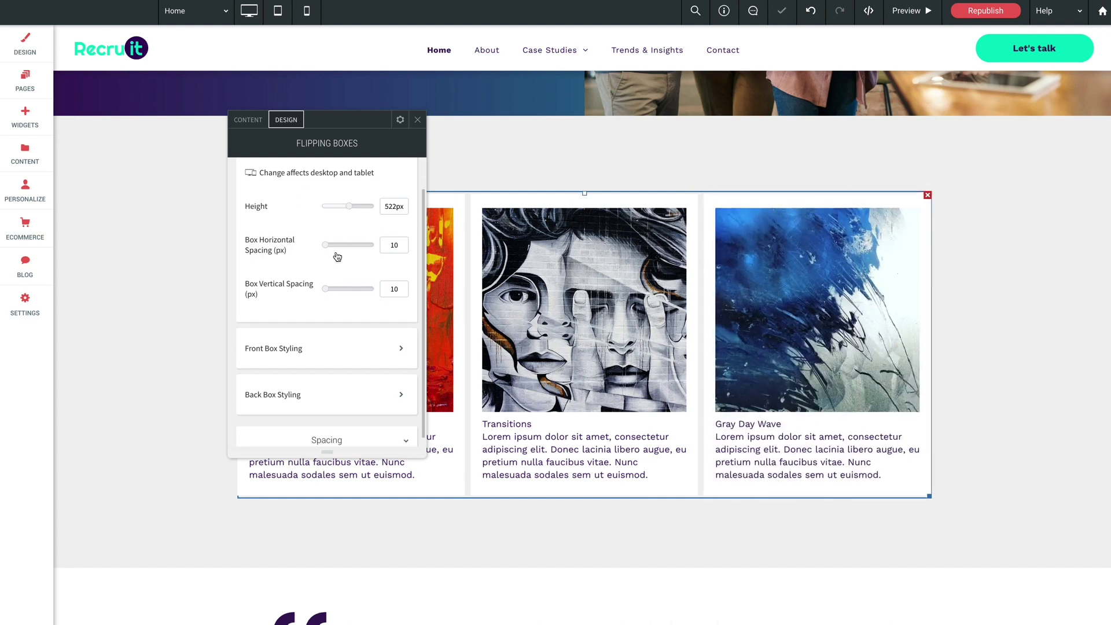
click(400, 245)
key(BackSpace)
text(5)
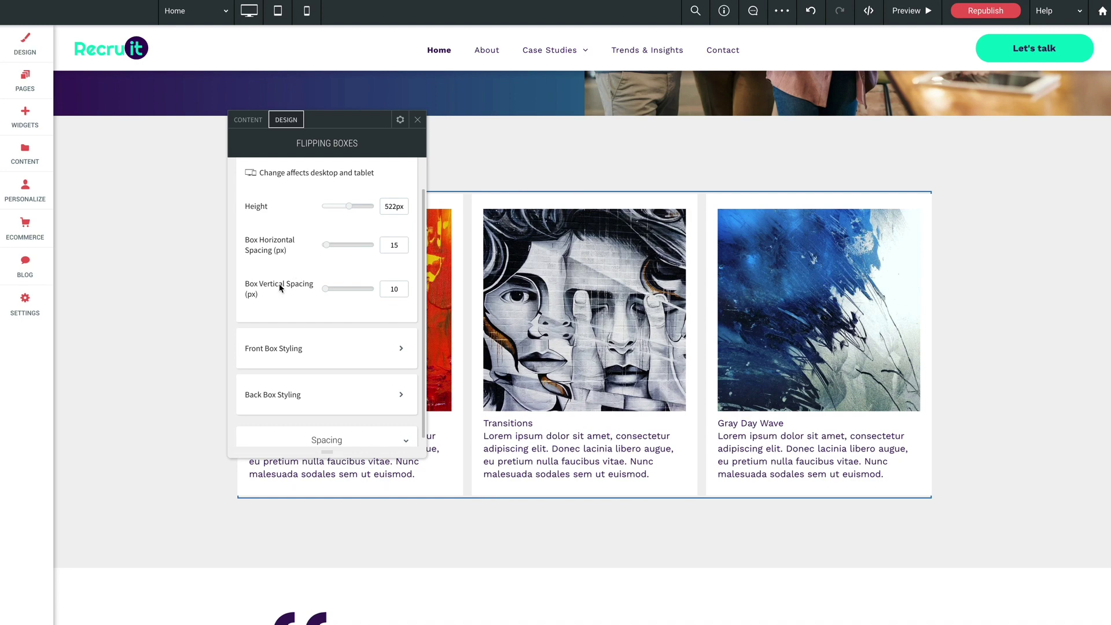
scroll(296, 296, down, 1)
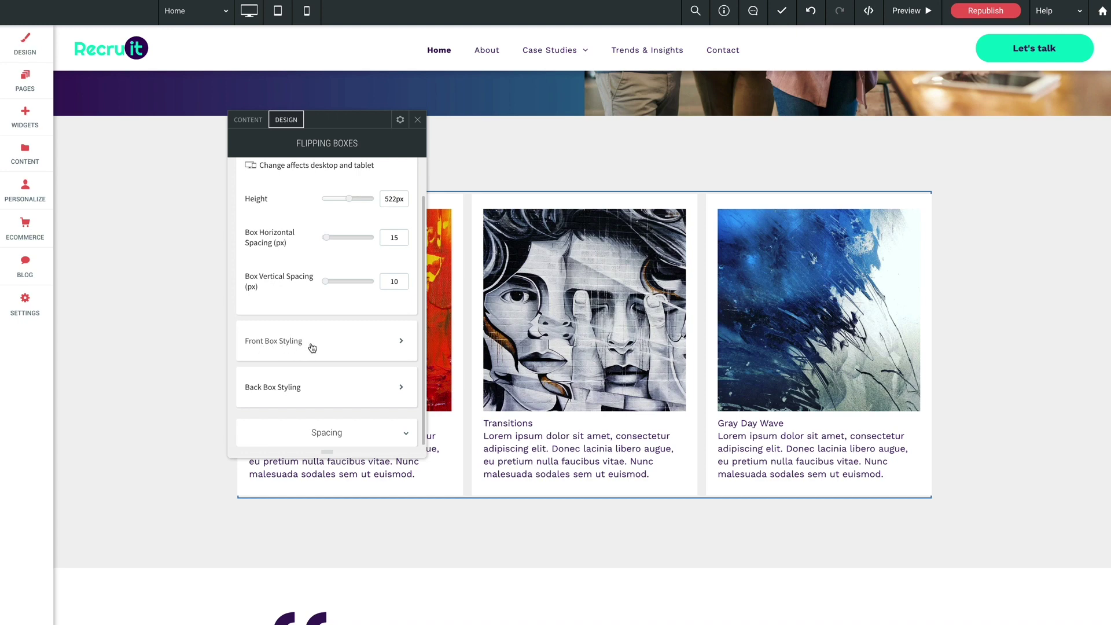
Review Front Box Styling: 20 px padding, 350px images, Work Sans 16 titles with 22 px line height.
click(273, 342)
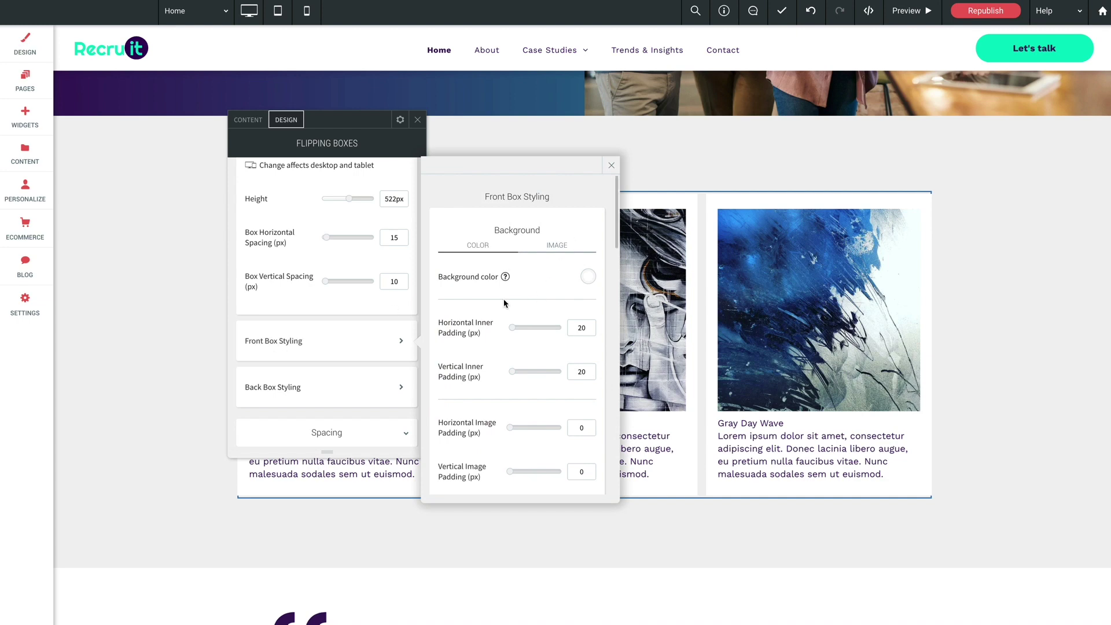
scroll(487, 308, down, 3)
scroll(486, 308, up, 1)
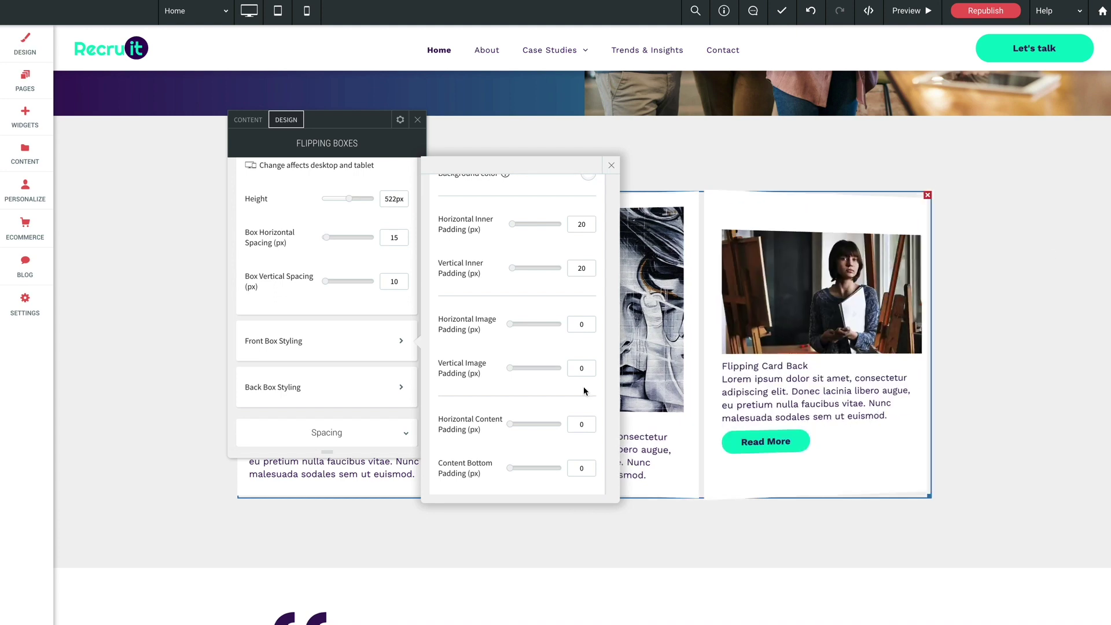
scroll(485, 424, down, 1)
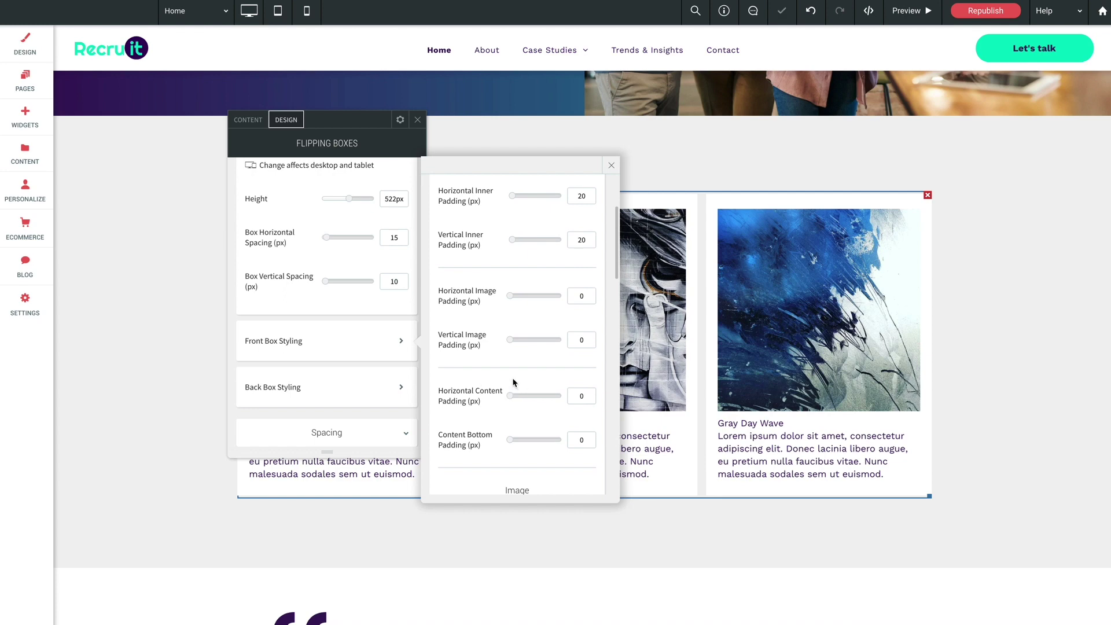
scroll(501, 379, down, 10)
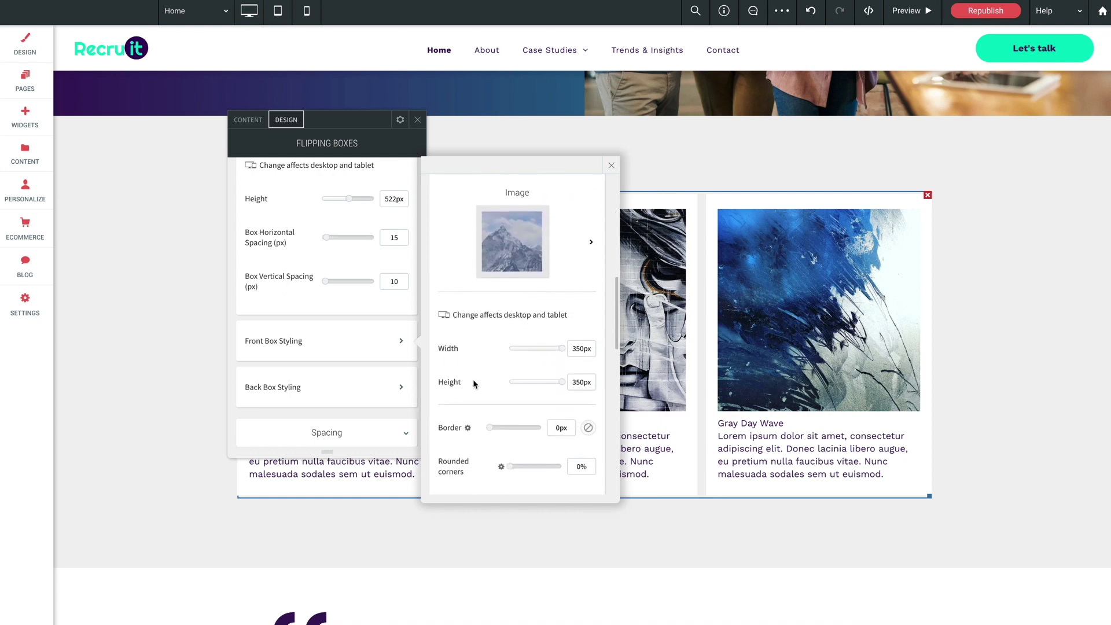
scroll(474, 384, down, 5)
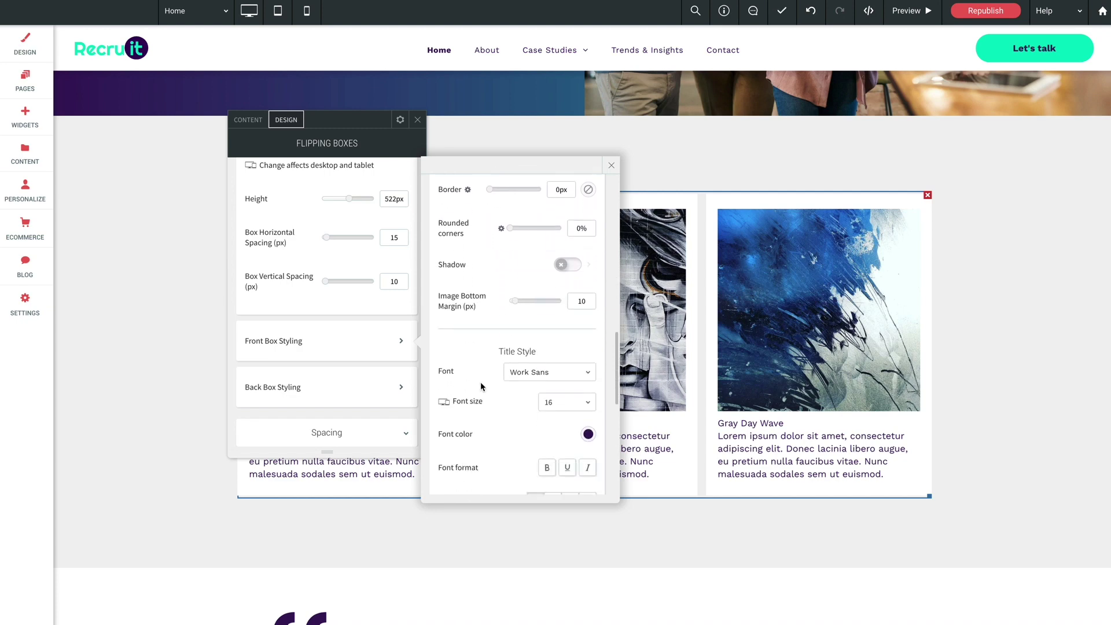
scroll(499, 395, down, 4)
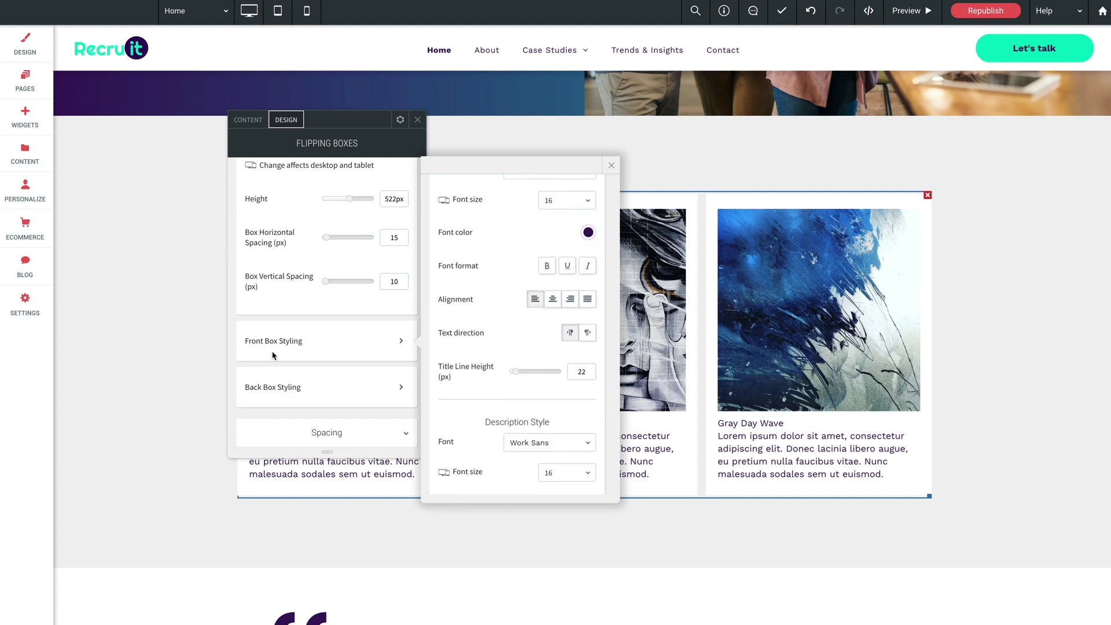
Look through the Back Box Styling options, then return to the main Flipping Boxes design settings.
click(612, 169)
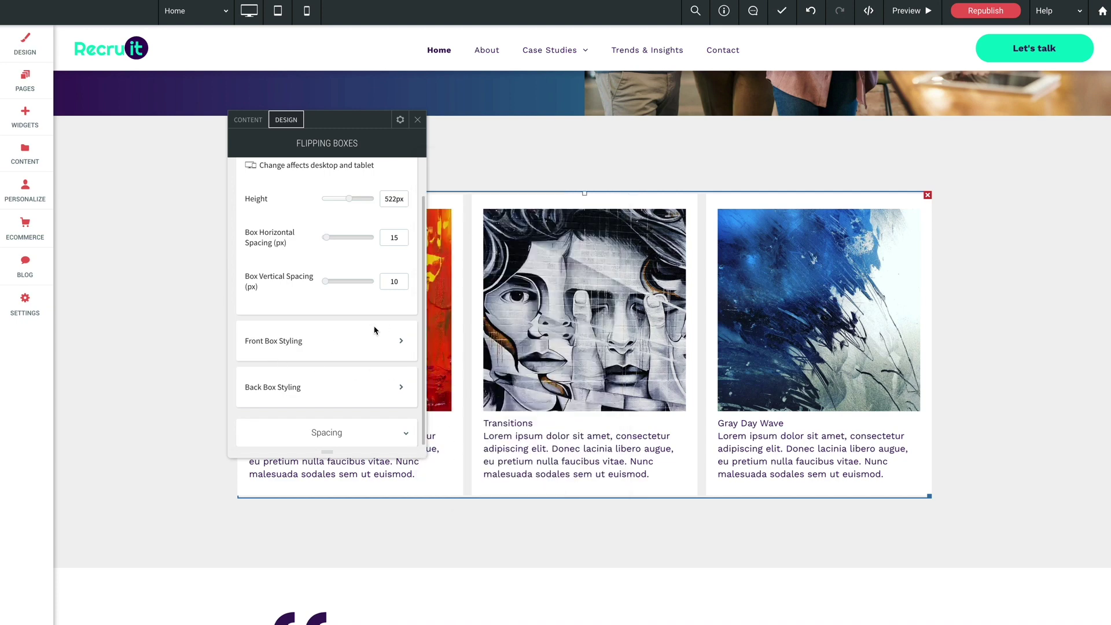
click(290, 389)
scroll(476, 377, down, 8)
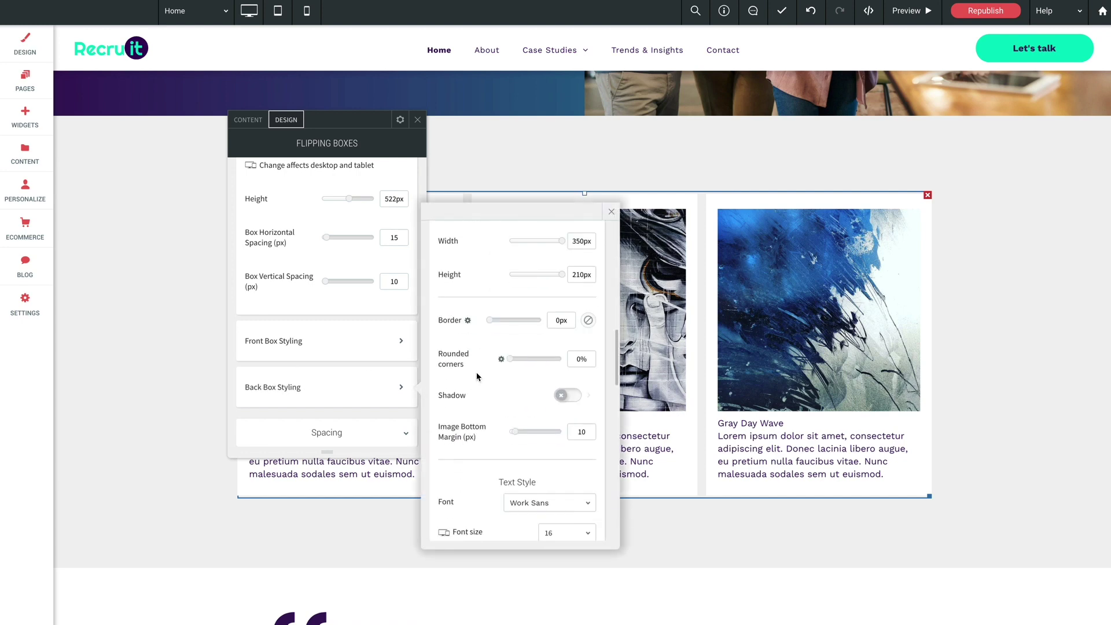
scroll(476, 377, down, 10)
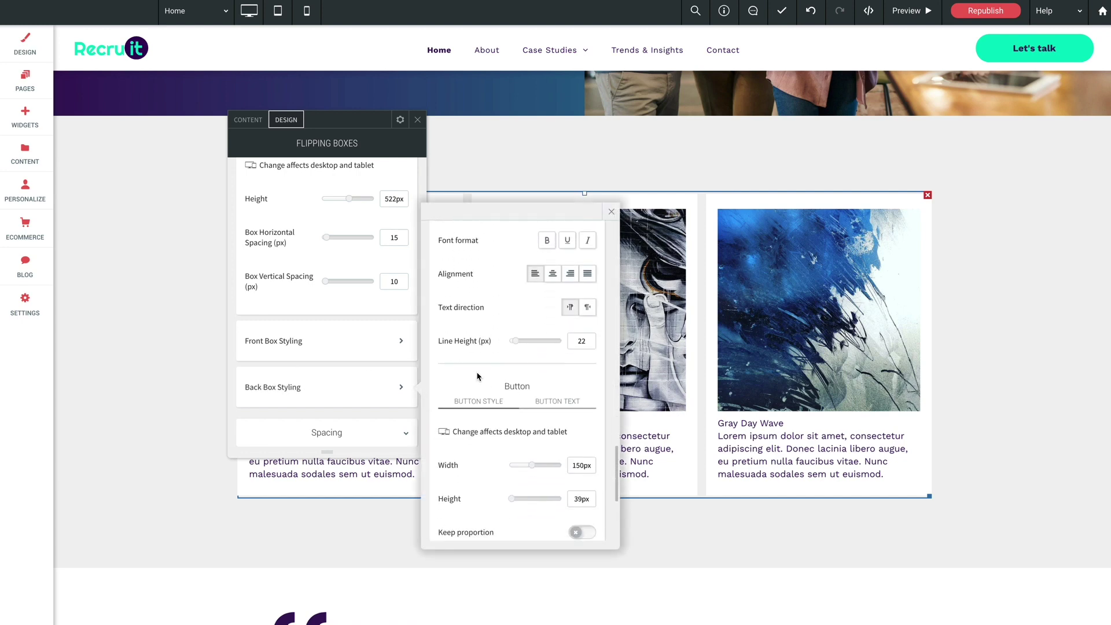
scroll(477, 372, down, 1)
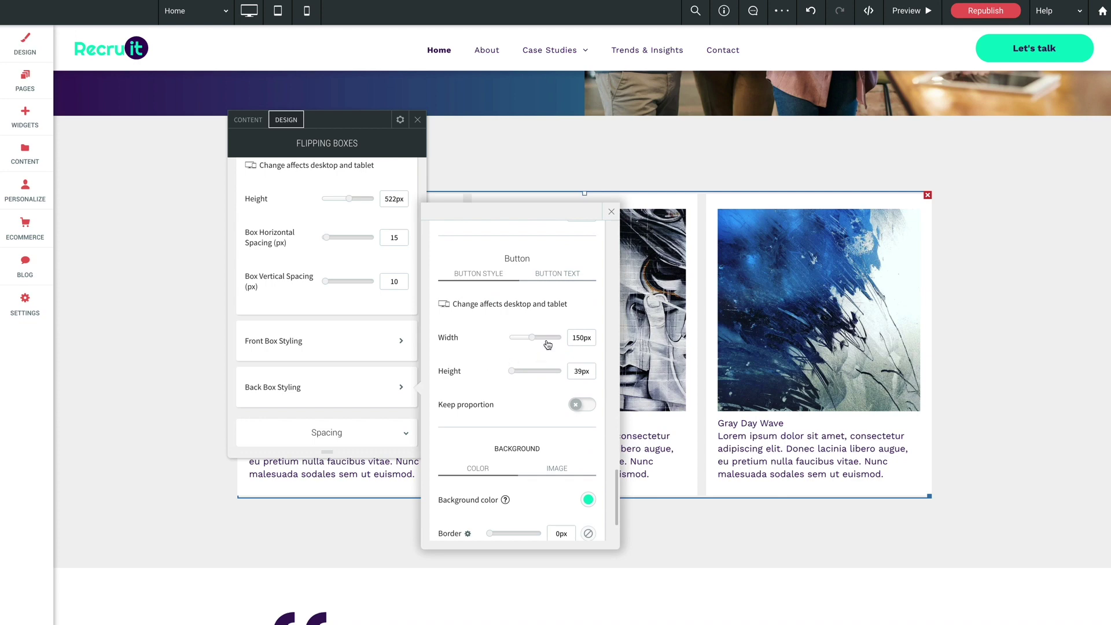
click(612, 215)
drag(365, 119, 261, 142)
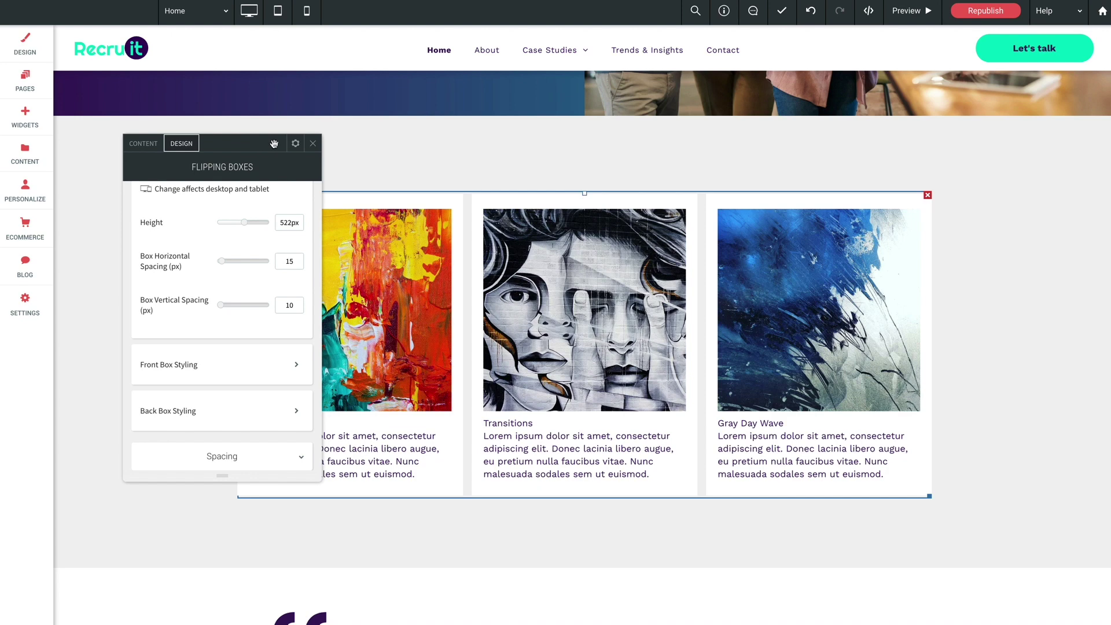
Preview the Home page and hover over the image cards to watch them flip in 3D.
click(313, 143)
click(904, 10)
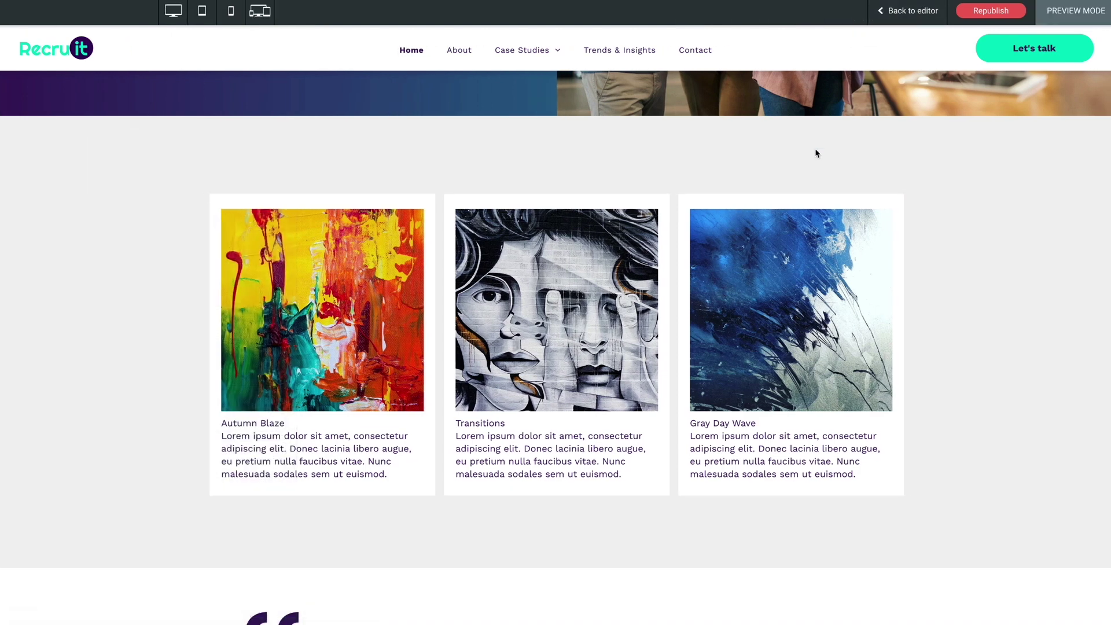
mouse_move(583, 281)
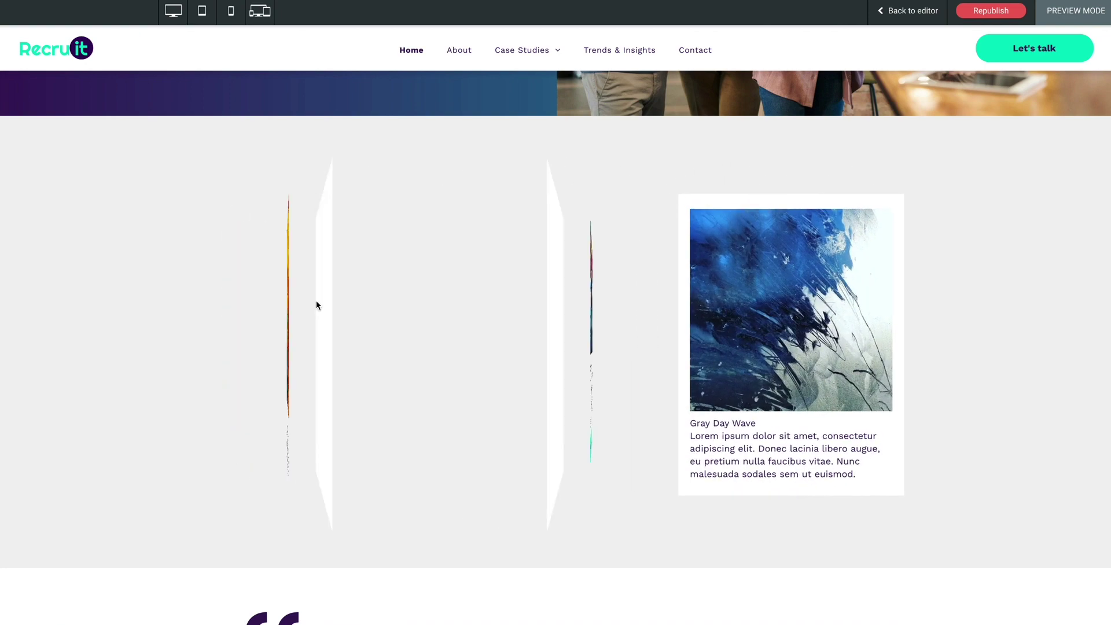